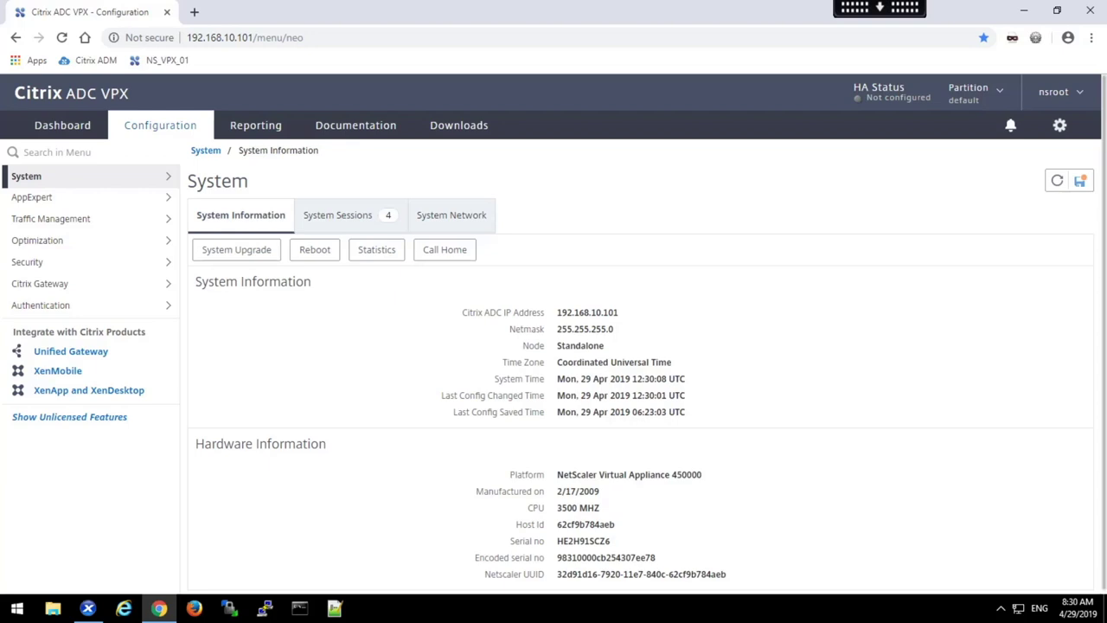
- Enable the Integrated Caching feature in the Optimization section
left_click(152, 242)
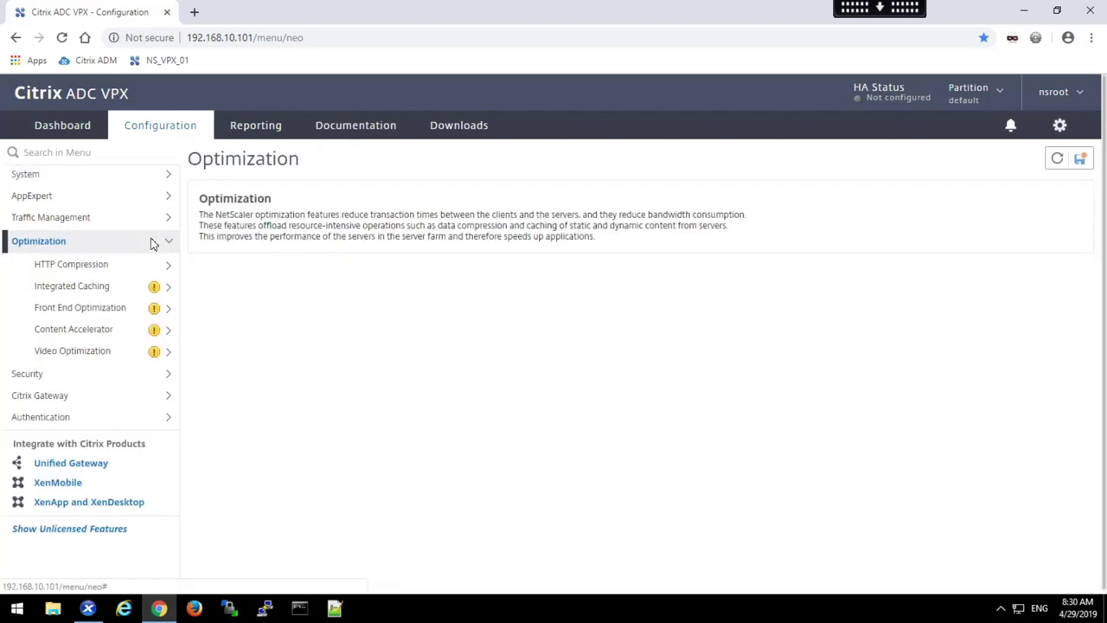
left_click(110, 294)
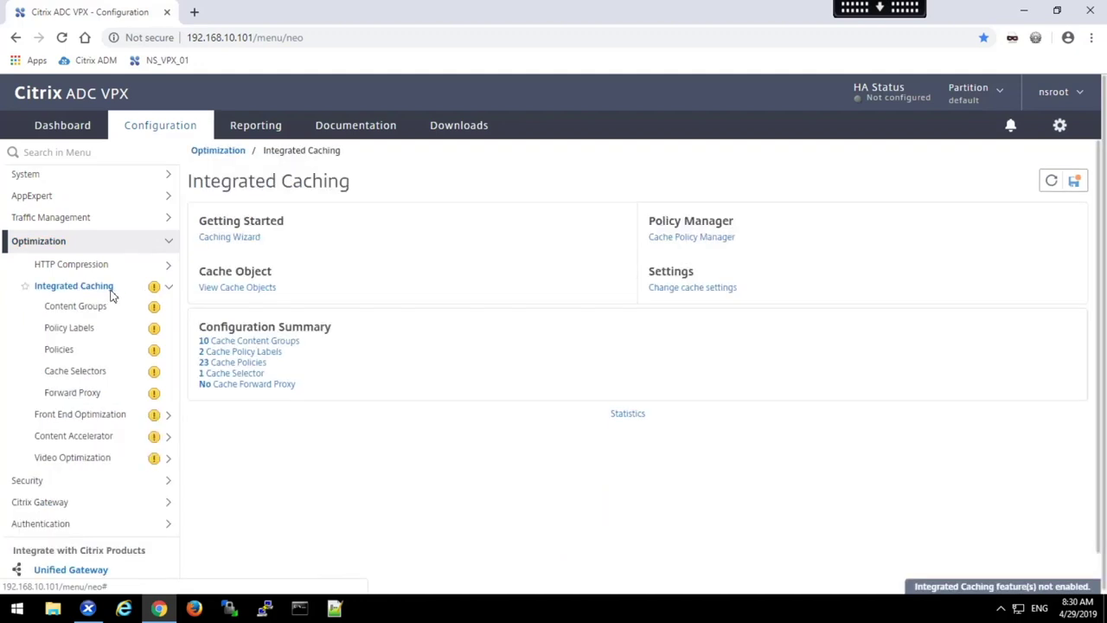
right_click(114, 294)
left_click(112, 292)
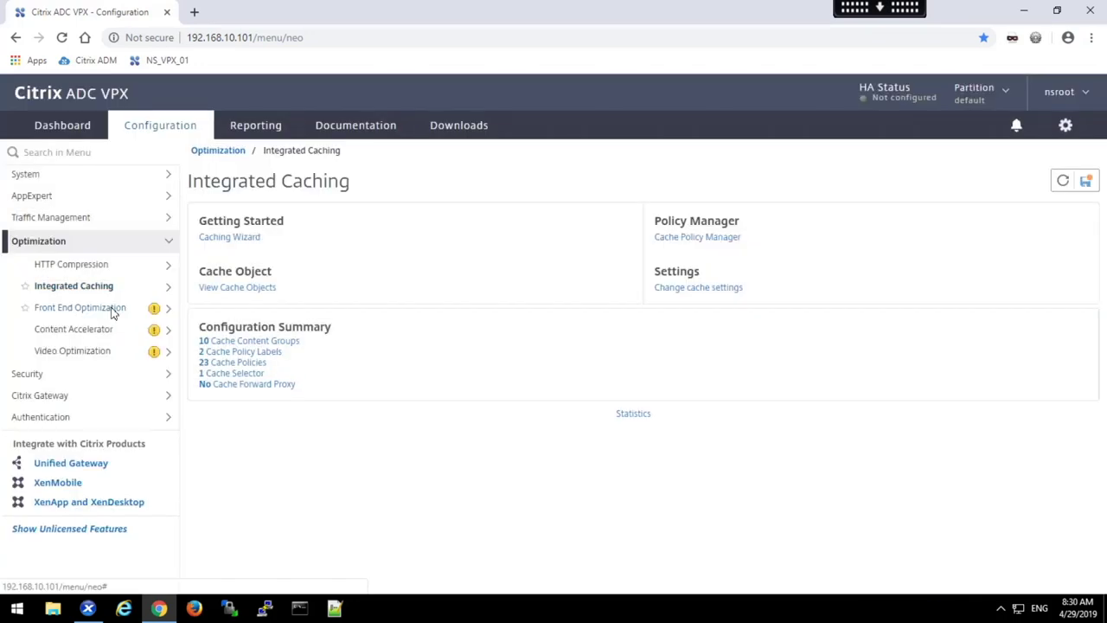
- Enable the Front End Optimization feature
right_click(110, 313)
left_click(100, 316)
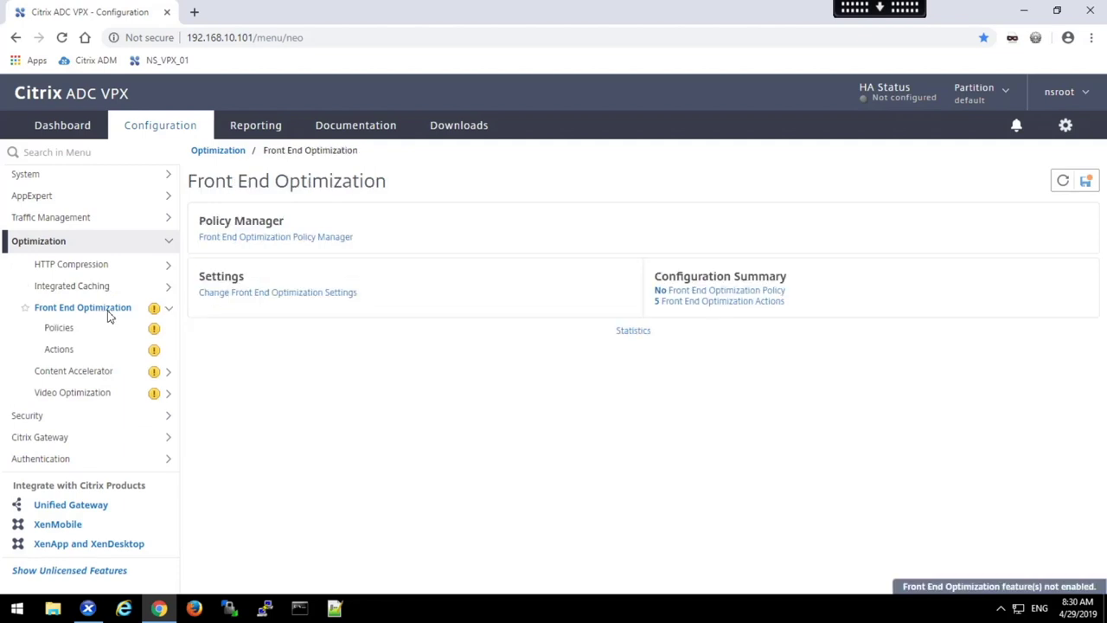
right_click(109, 316)
left_click(111, 316)
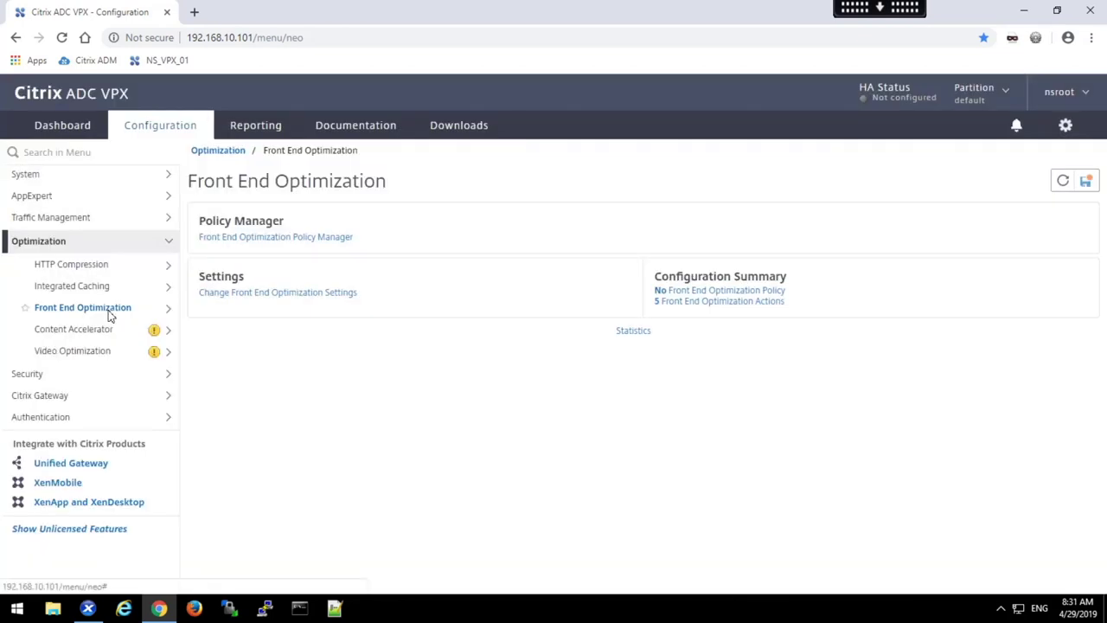
- Review the global Front End Optimization settings for JPEG quality and inline threshold sizes, and accept them as they are
left_click(109, 312)
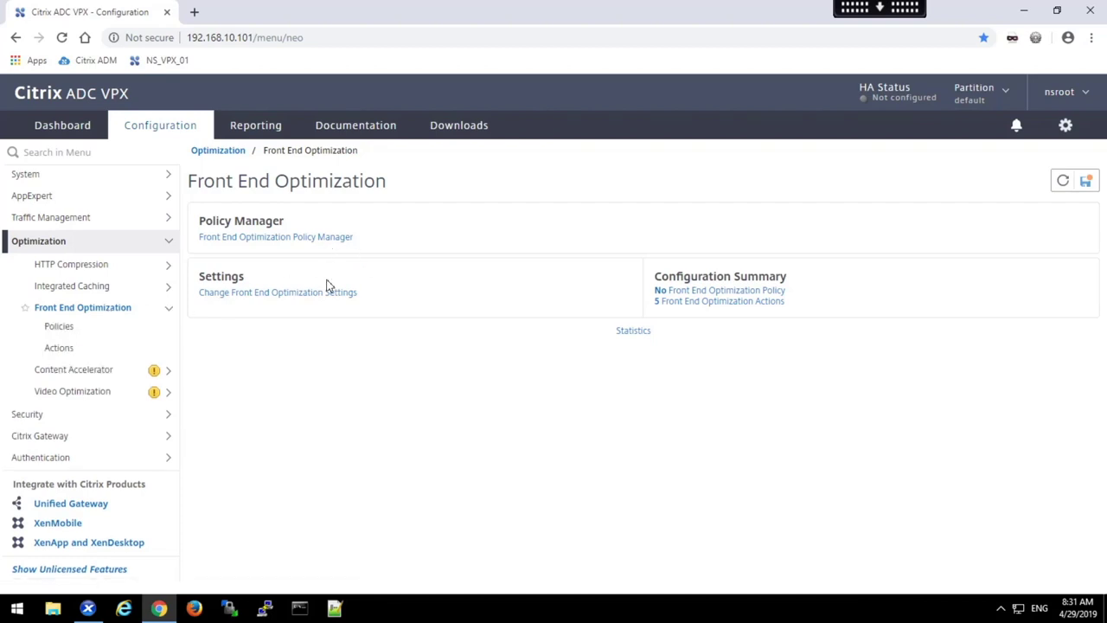
left_click(284, 299)
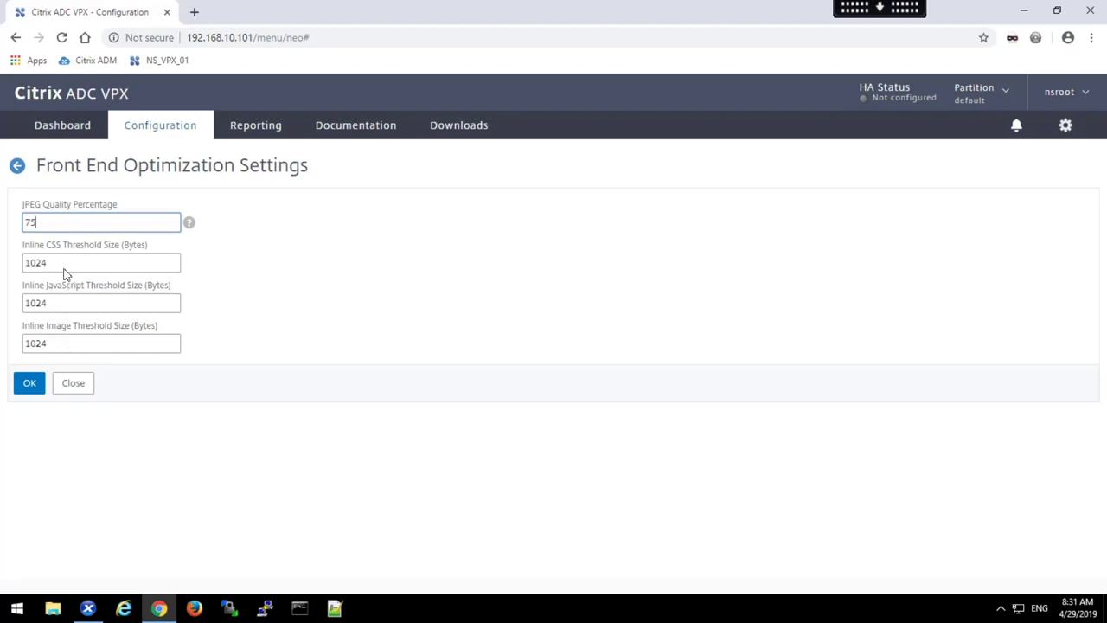
left_click(30, 387)
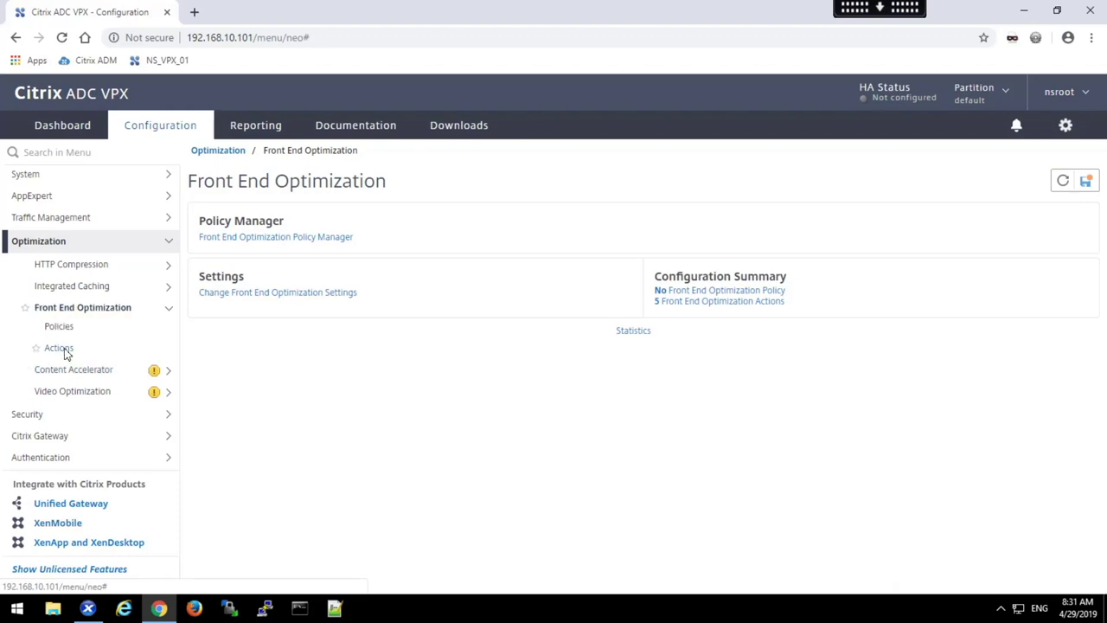
- Start a new Front End Optimization action and name it feo_act_demo
left_click(62, 349)
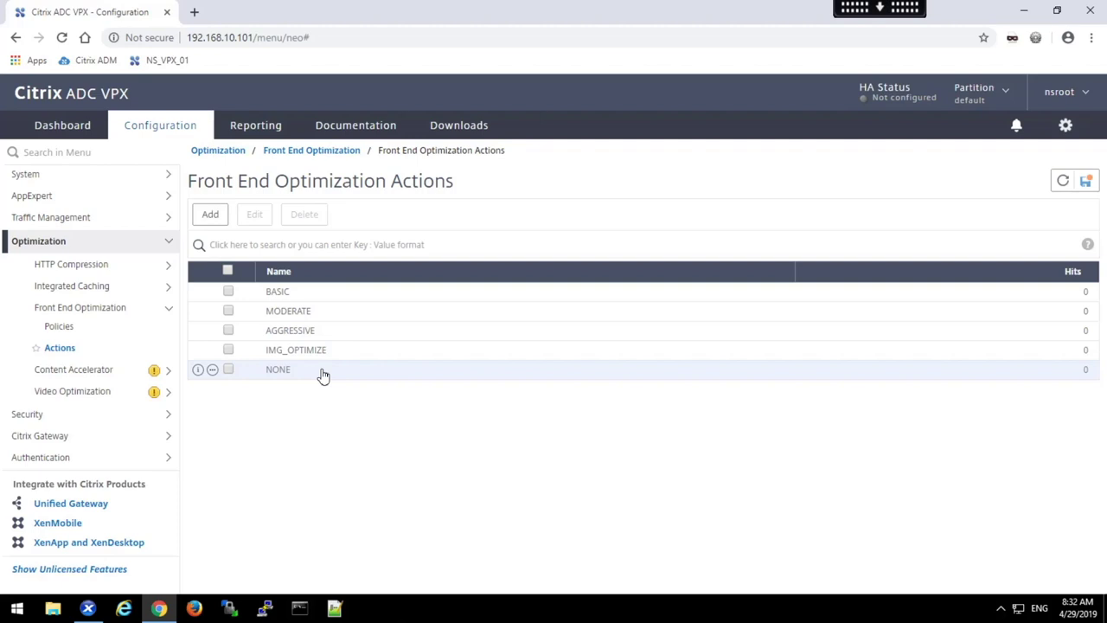
left_click(212, 216)
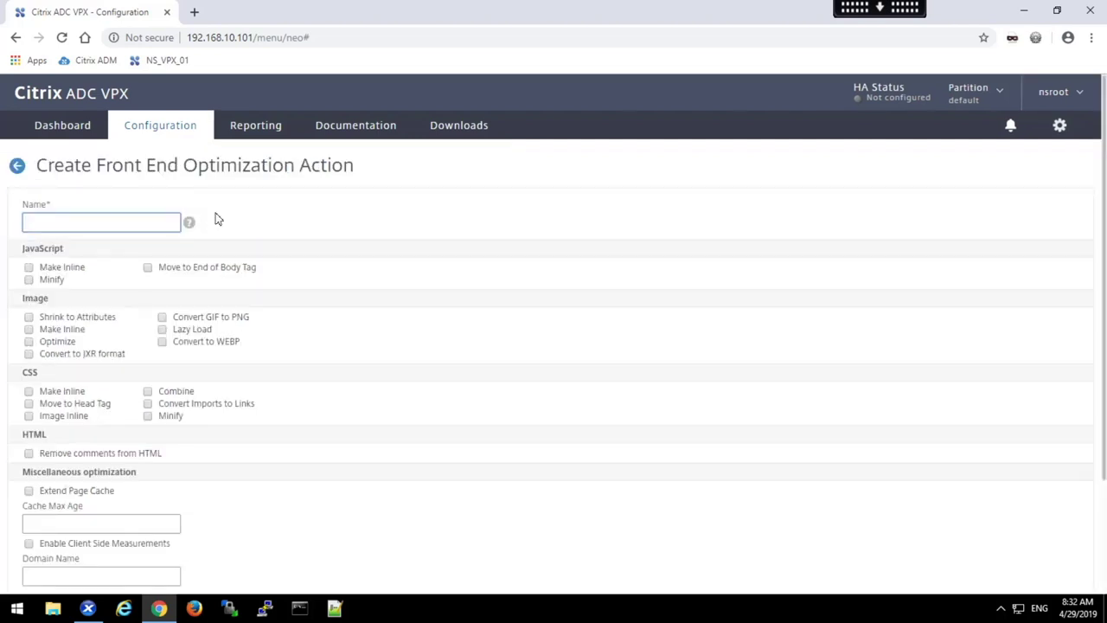
type("fge")
type("_act_demo")
- Examine the JavaScript, image, CSS, HTML and miscellaneous optimization options available for the new action
mouse_move(252, 275)
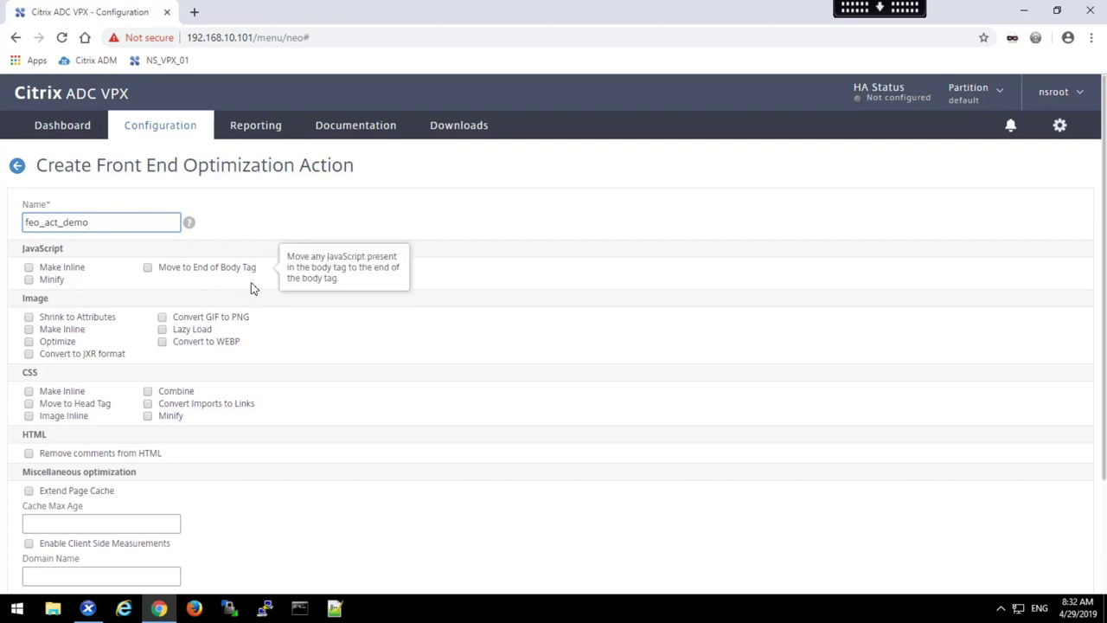
scroll(49, 314, "down", 2)
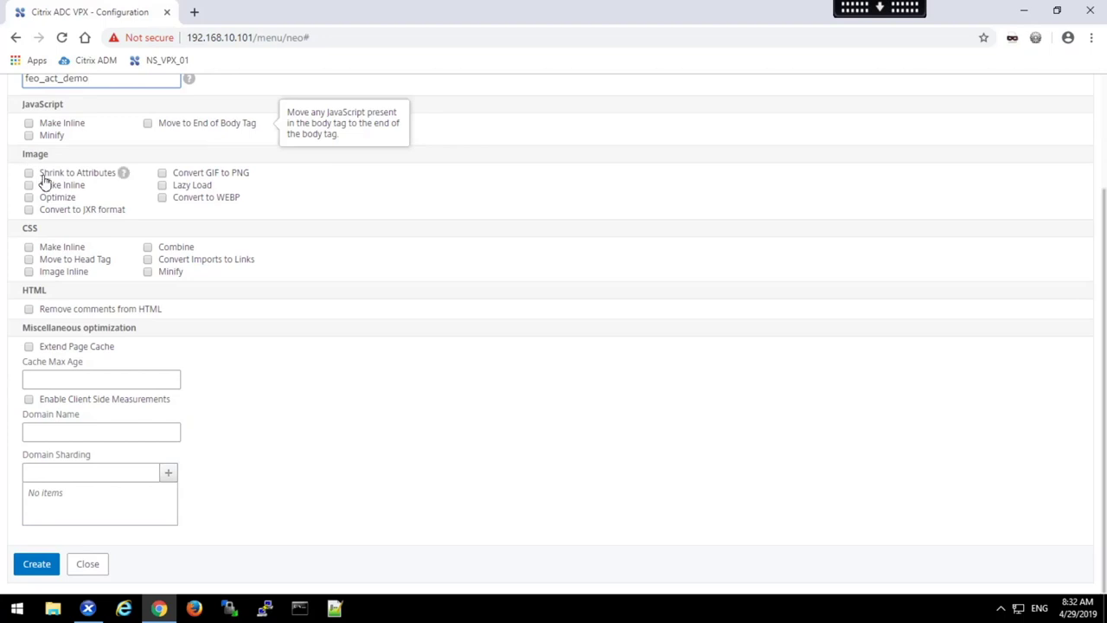
mouse_move(116, 183)
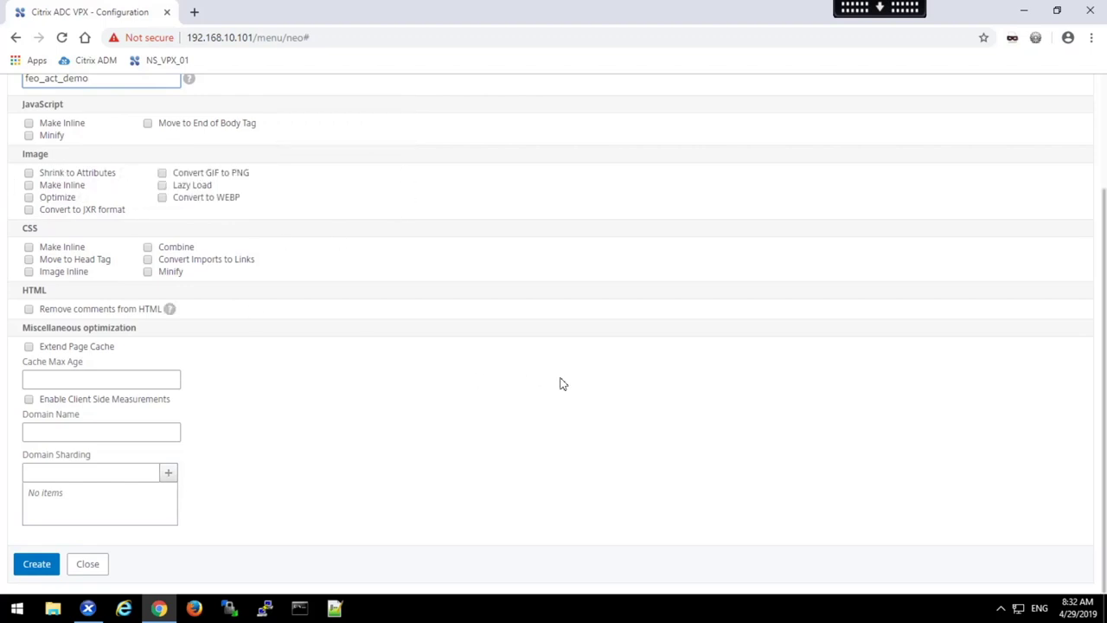
mouse_move(131, 211)
mouse_move(249, 202)
mouse_move(99, 289)
- Enable JavaScript Minify, image Shrink to Attributes and Convert GIF to PNG, CSS Combine and Minify, and HTML comment removal, and create the action
scroll(155, 149, "up", 2)
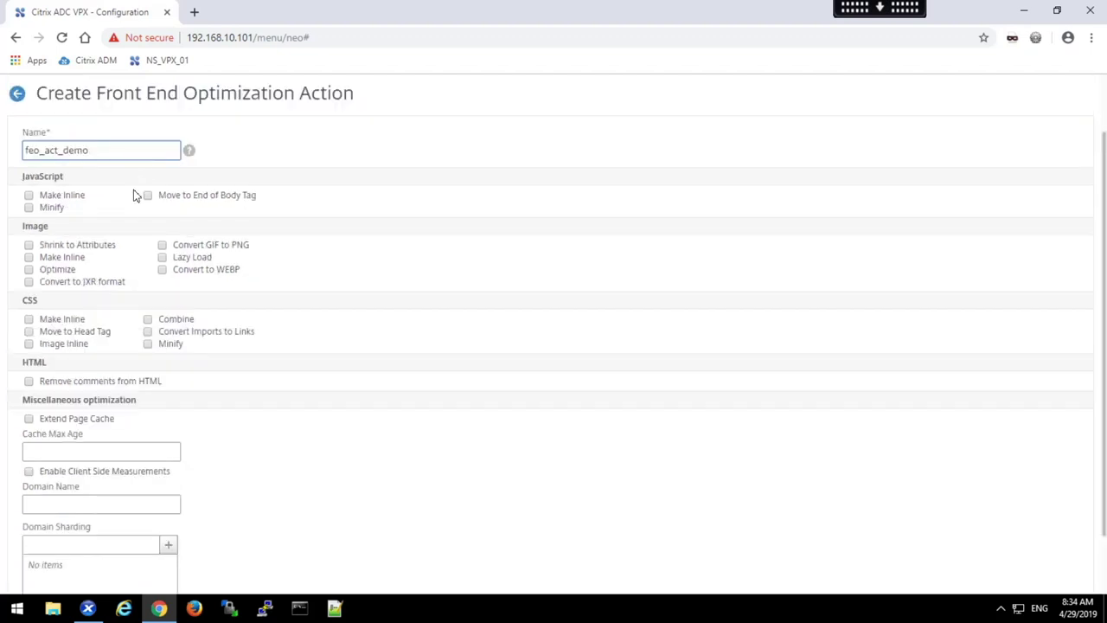
left_click(30, 208)
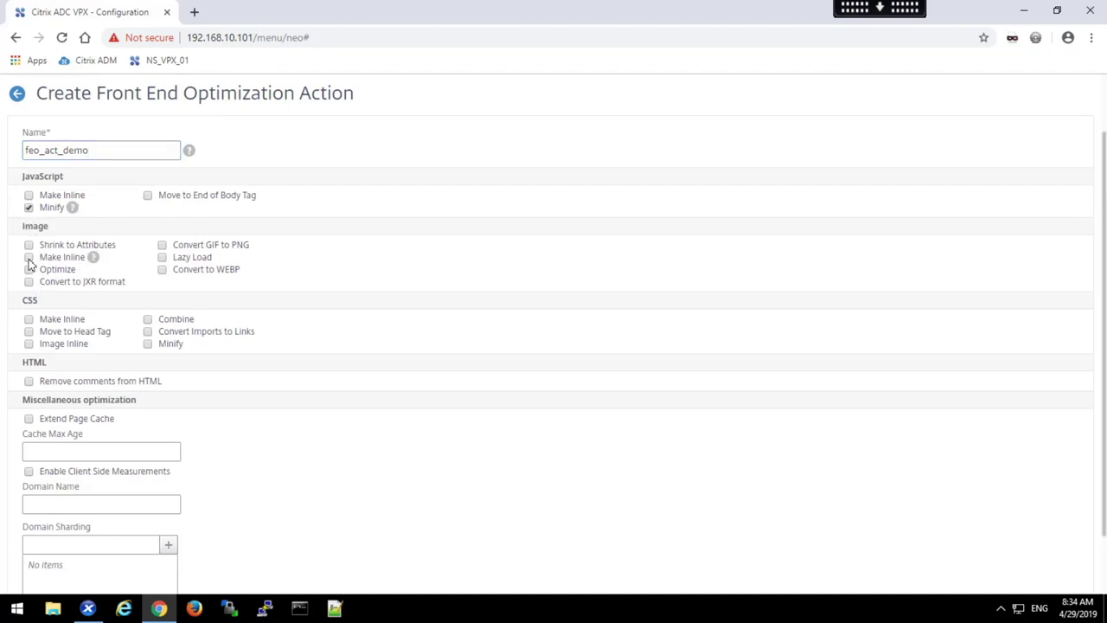
left_click(28, 245)
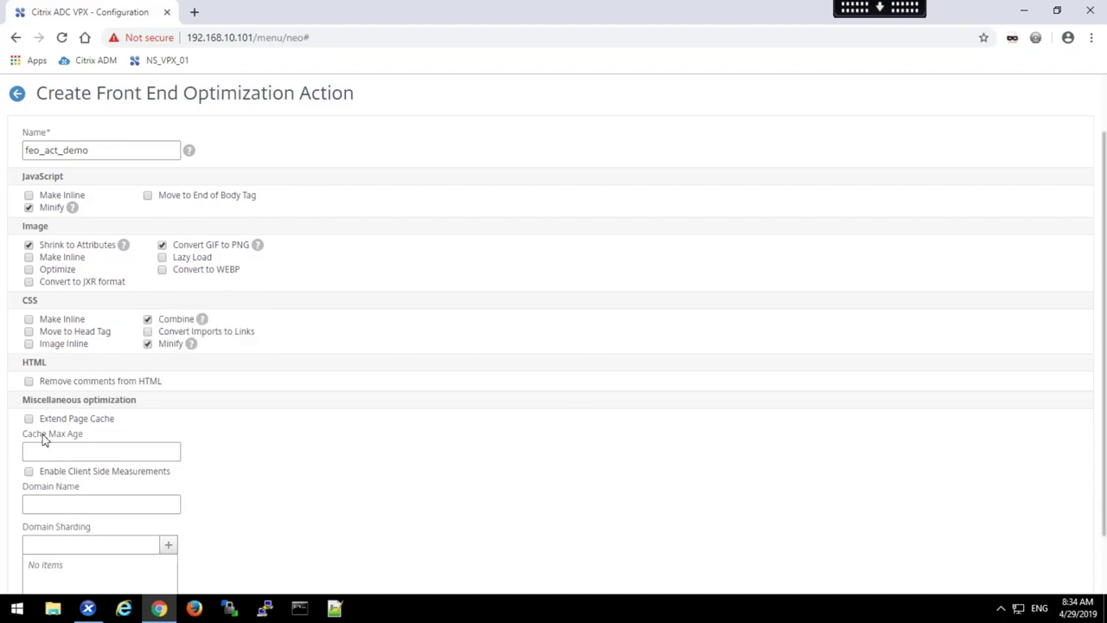
scroll(414, 455, "down", 1)
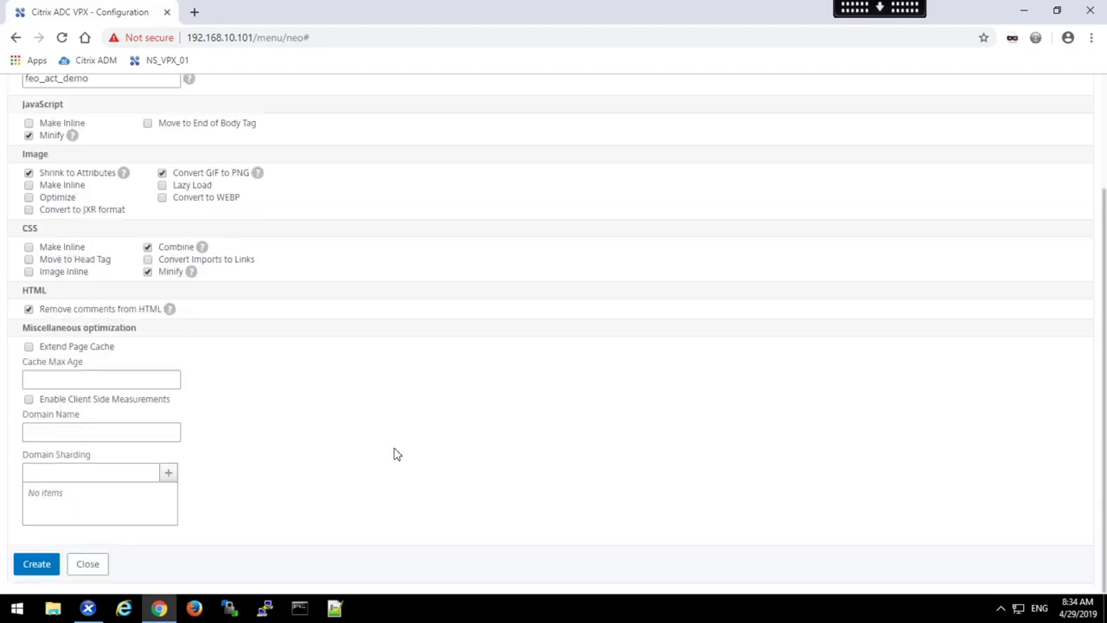
left_click(33, 567)
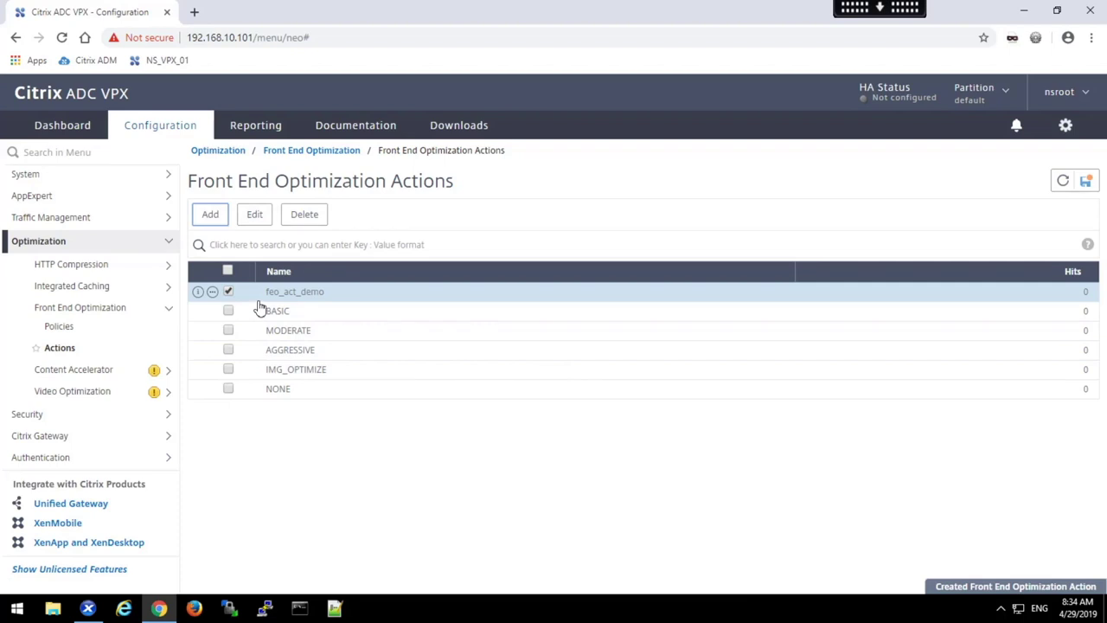
- Create a Front End Optimization policy named feo_pol_demo with the action feo_act_demo and the expression true
left_click(61, 329)
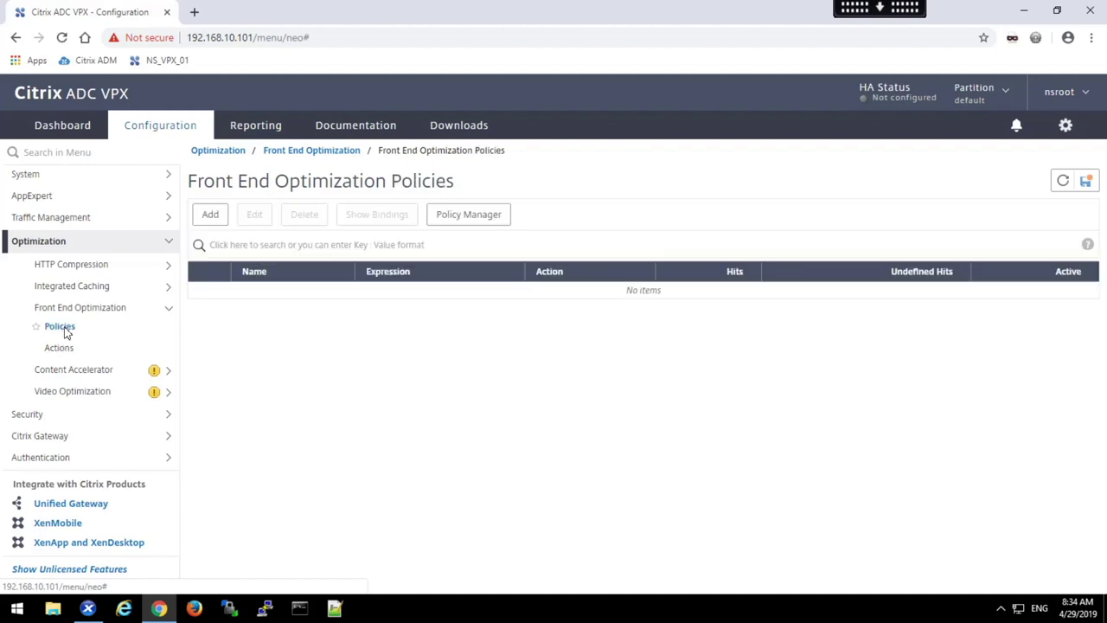
left_click(210, 216)
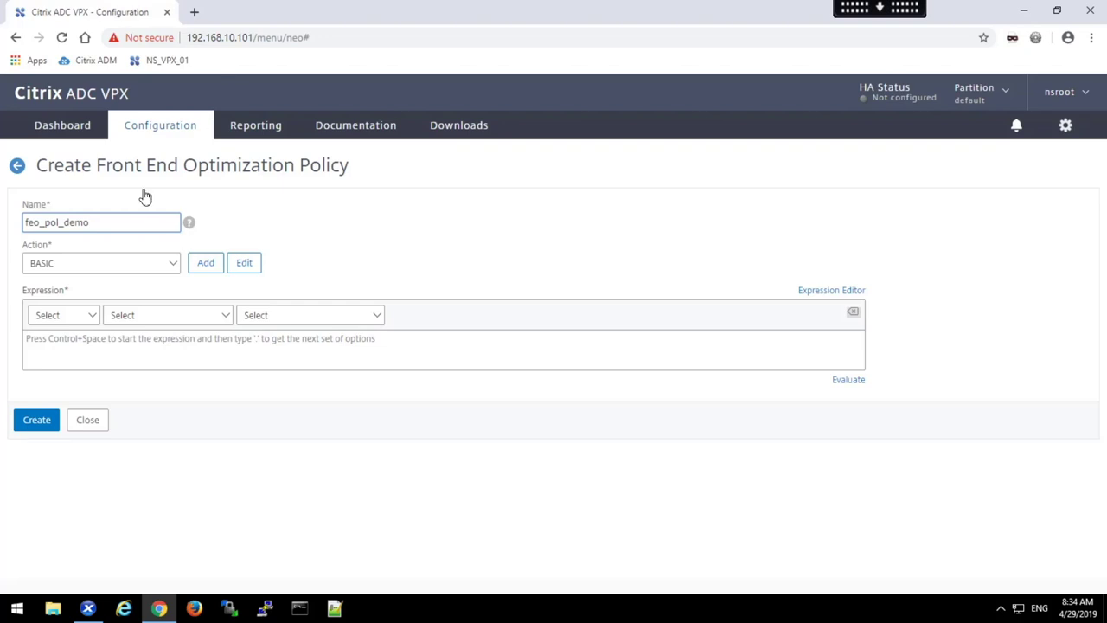
type("feo_pol_demo")
left_click(149, 269)
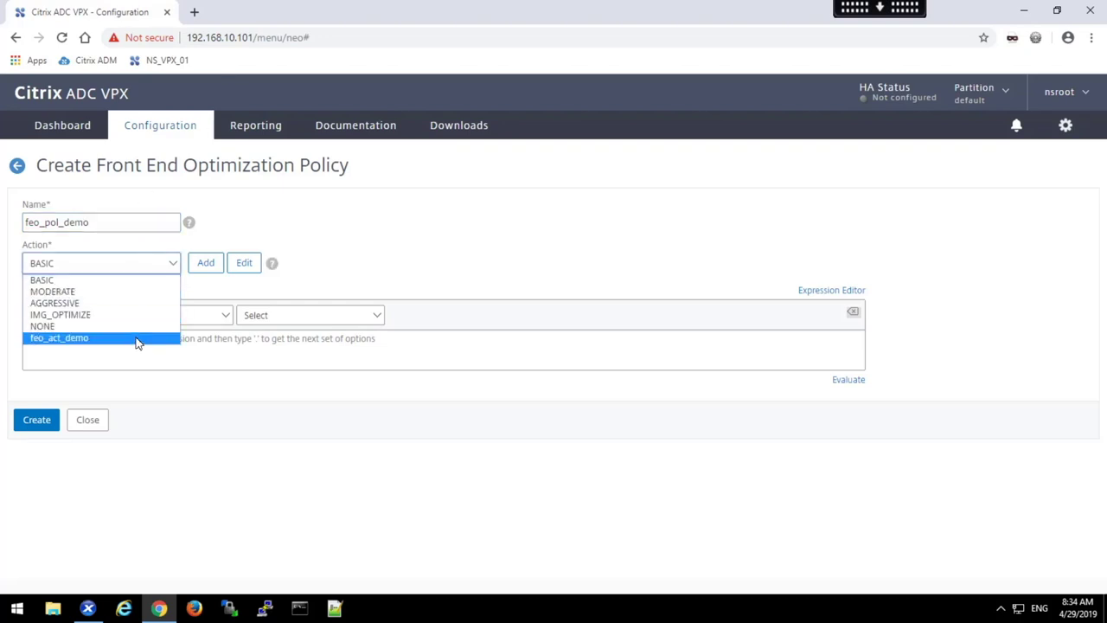
left_click(136, 339)
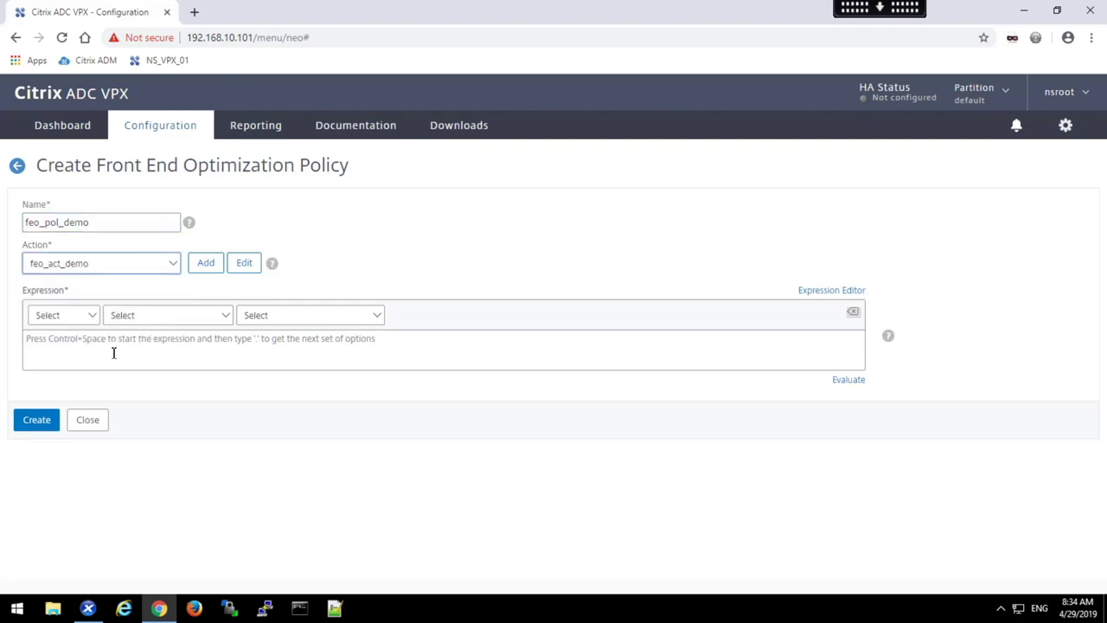
left_click(110, 352)
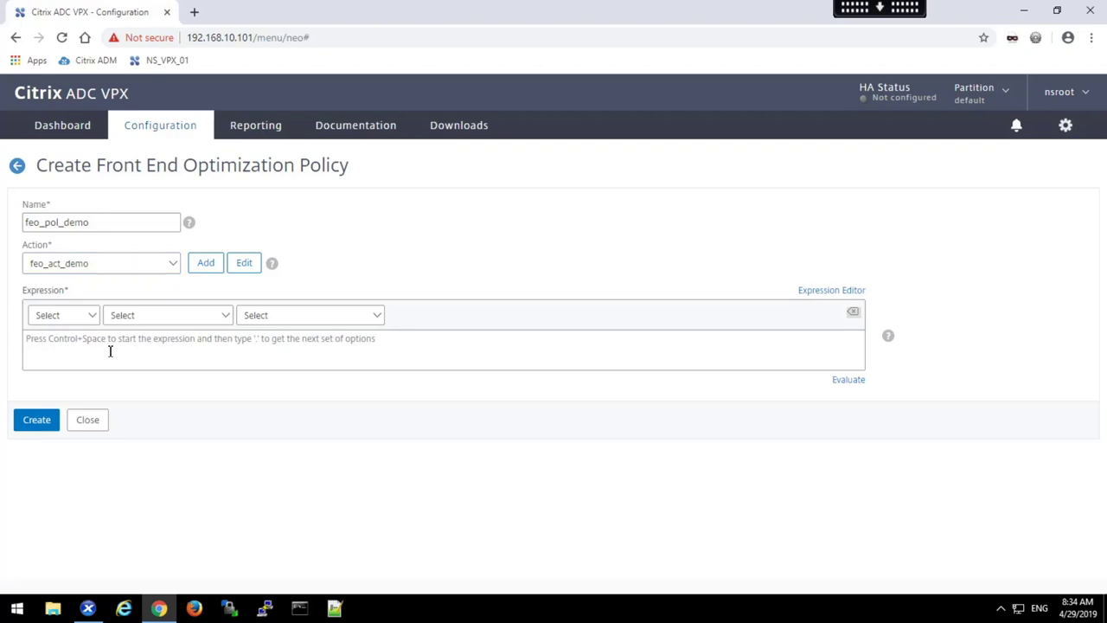
type("true")
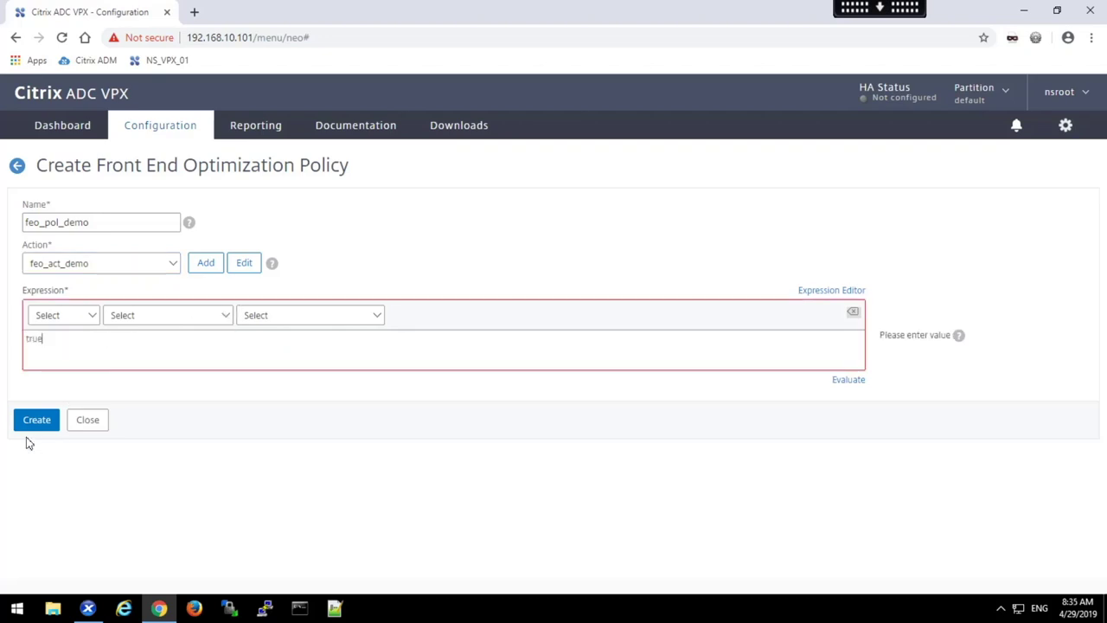
left_click(26, 429)
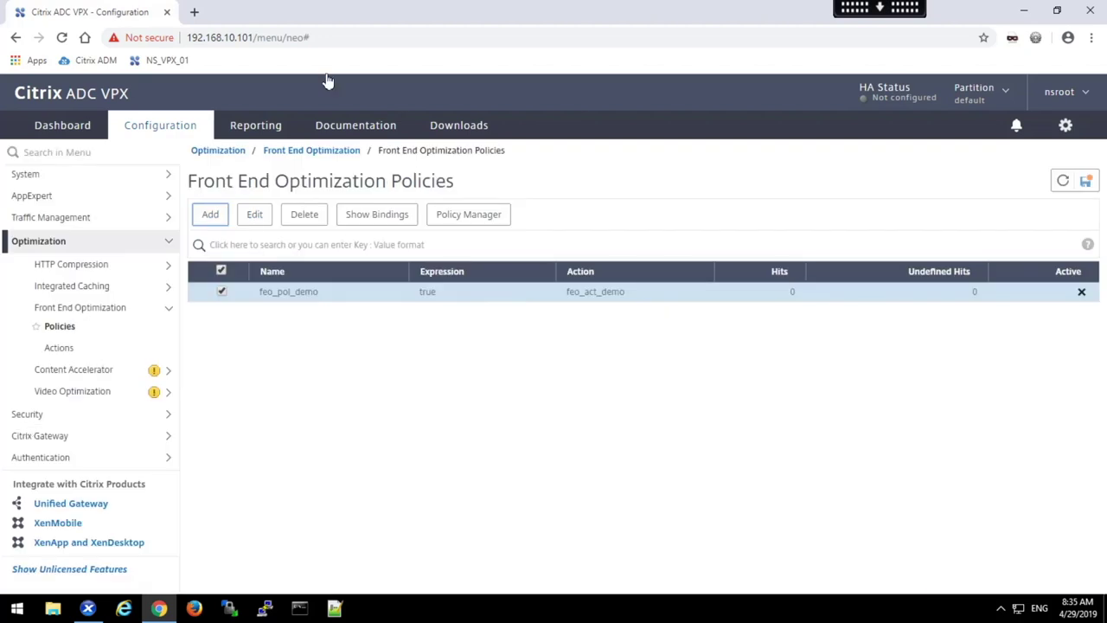
left_click(193, 608)
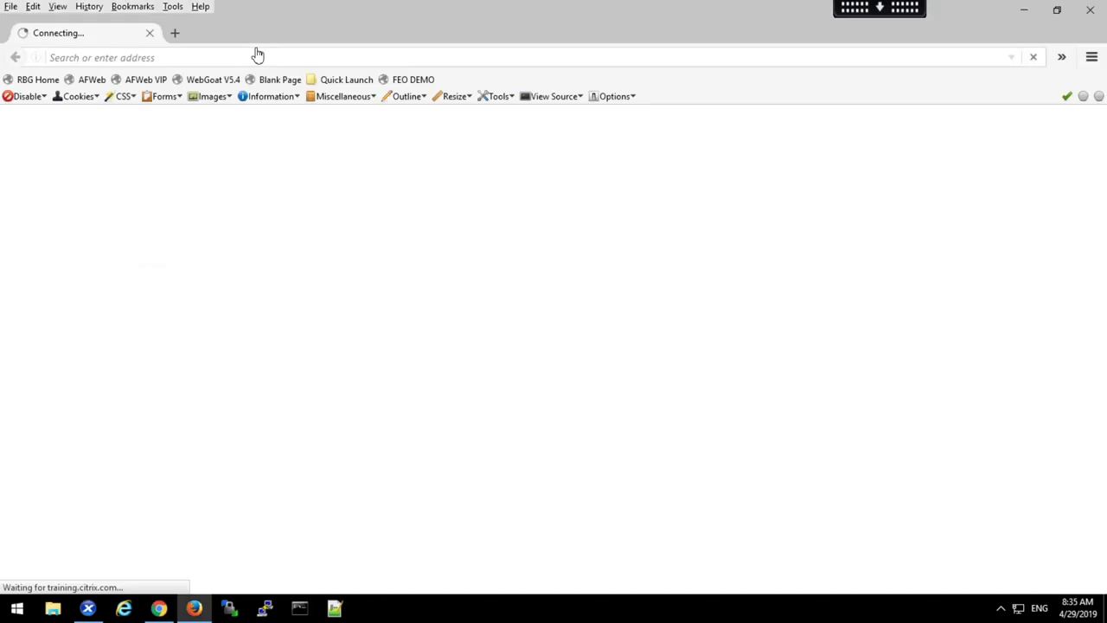
left_click(230, 59)
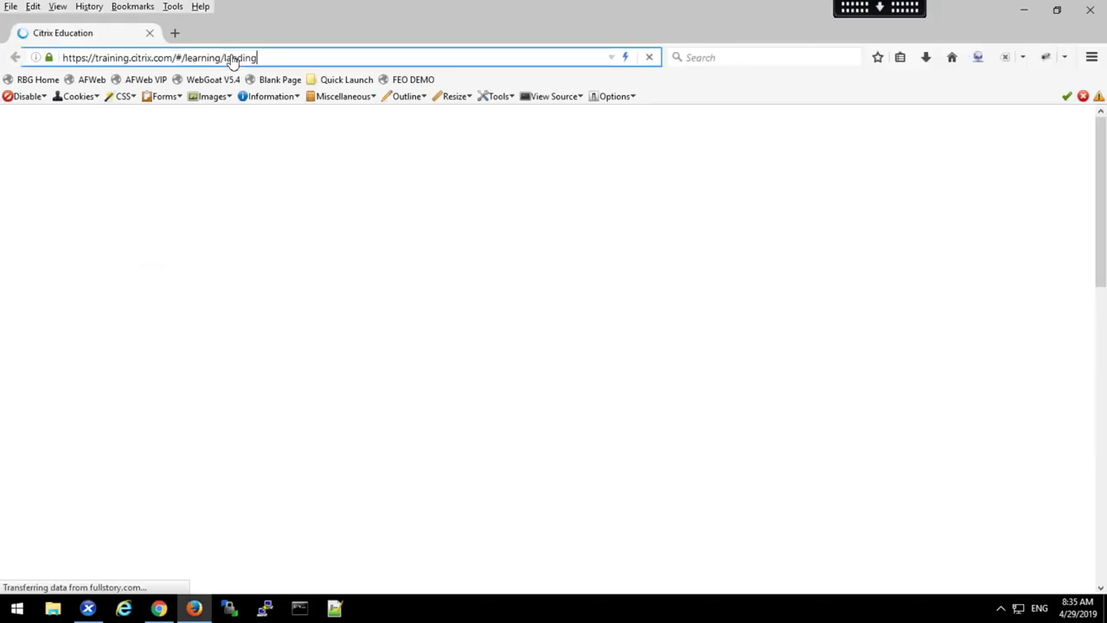
key("ctrl+a")
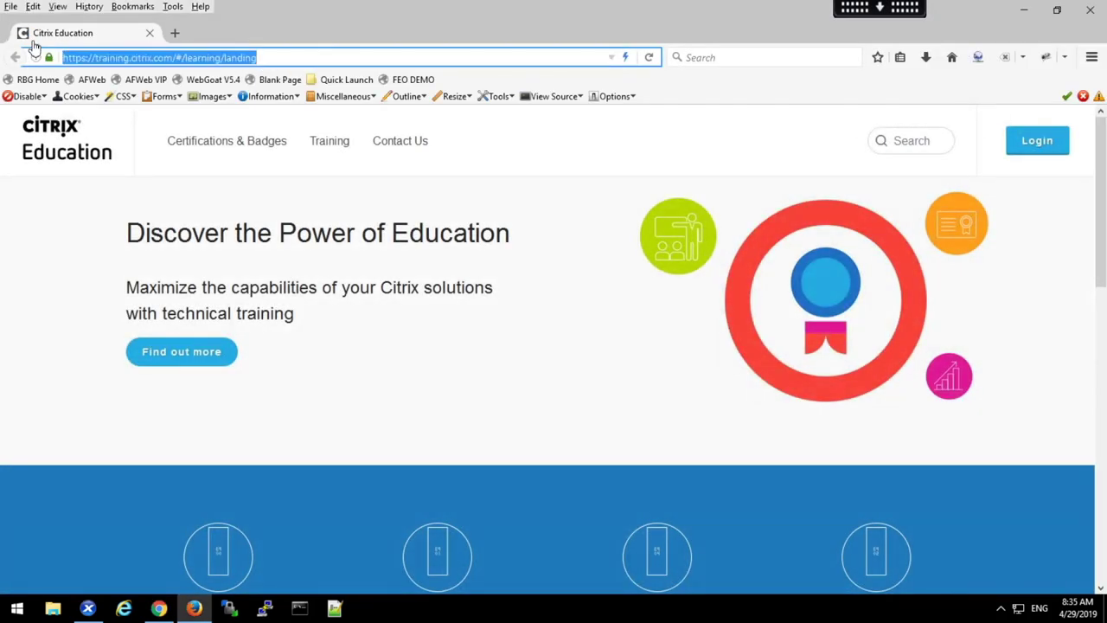
type("https:/")
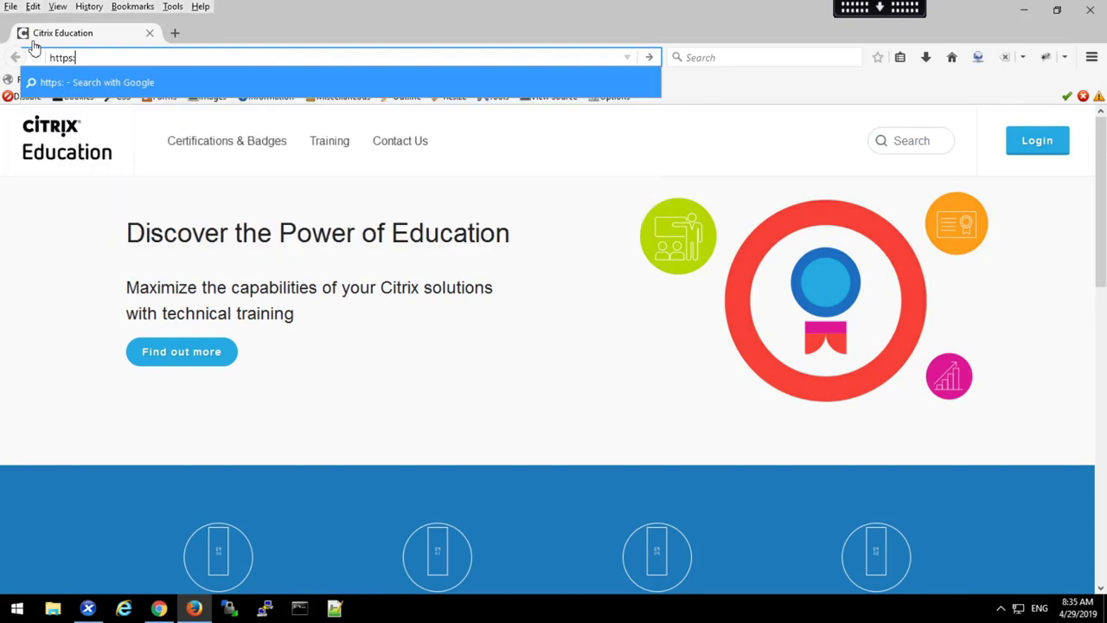
key("BackSpace")
key("BackSpace")
key("BackSpace")
type("//")
key("BackSpace")
key("BackSpace")
type("://1")
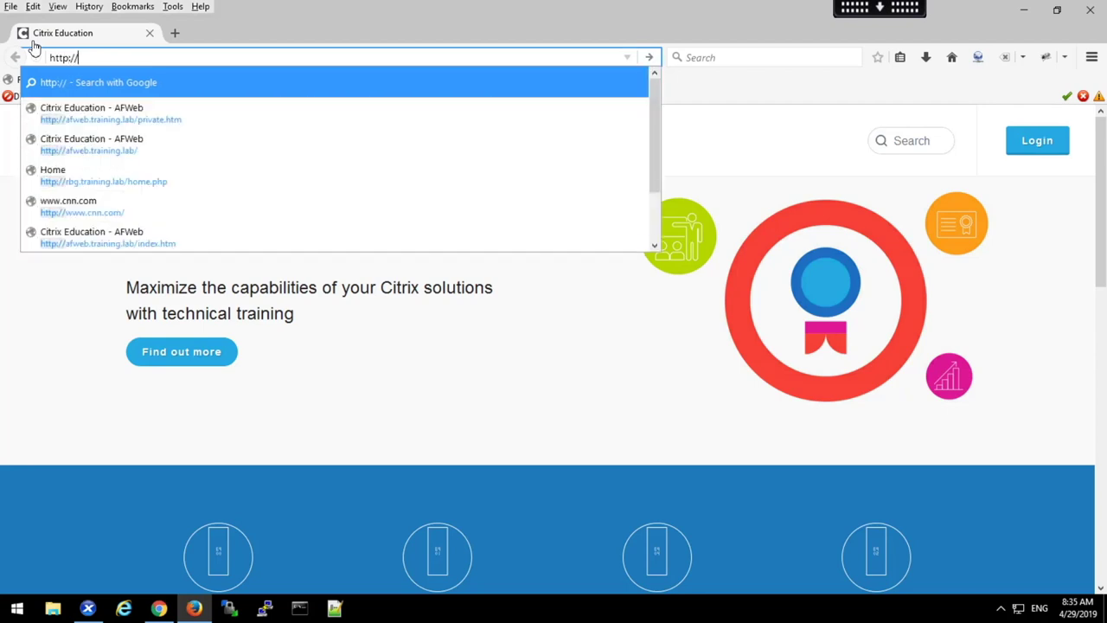
key("BackSpace")
key("BackSpace")
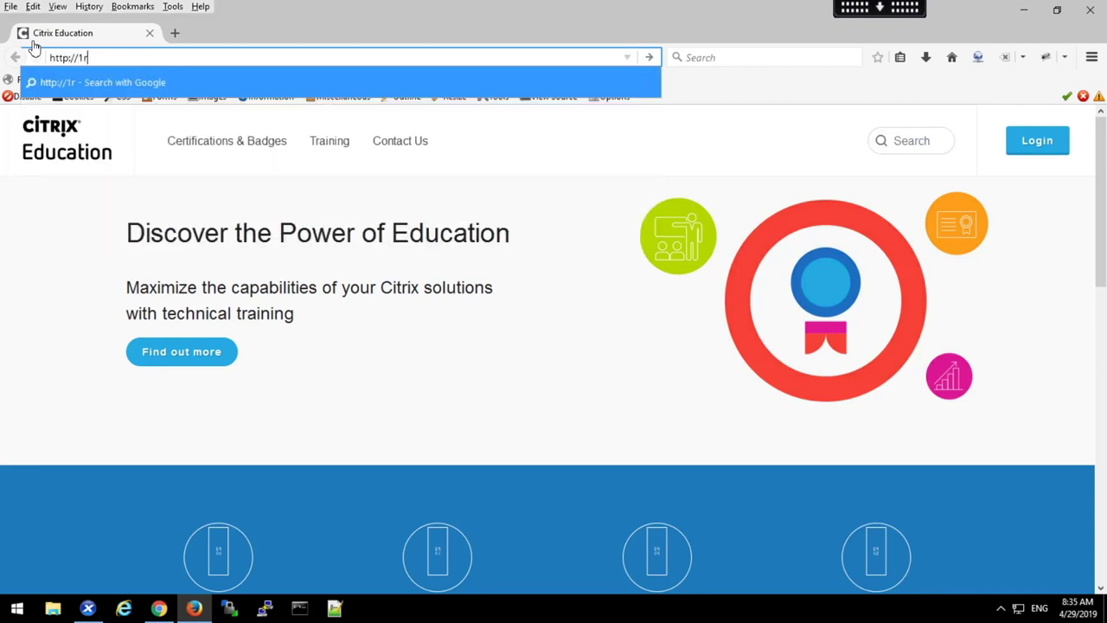
type("rbg.training.lab/")
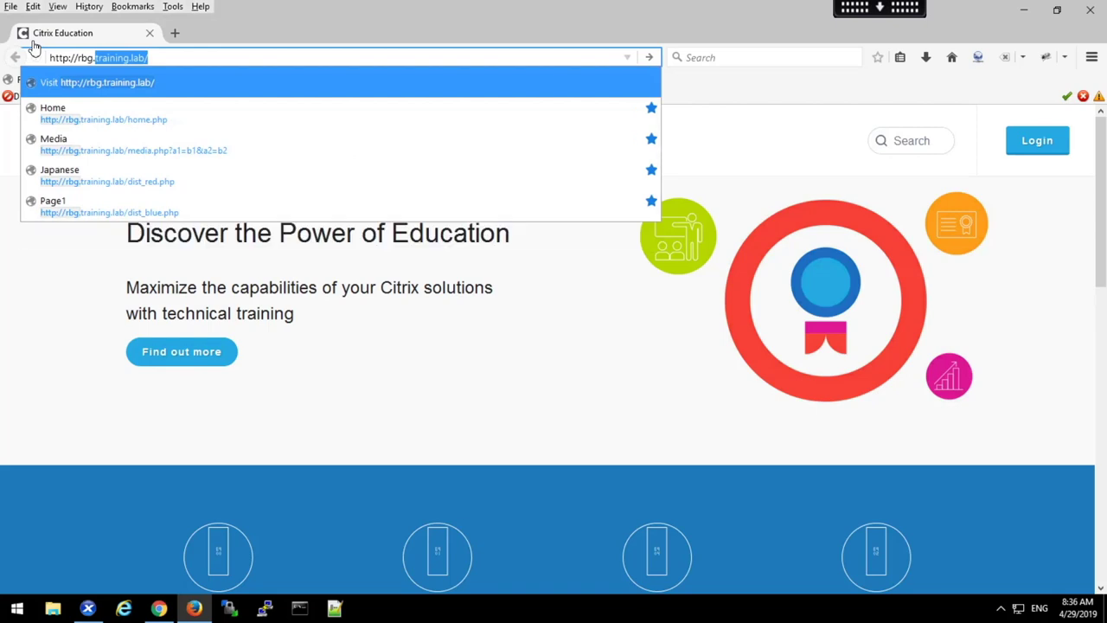
key("Return")
type("hom")
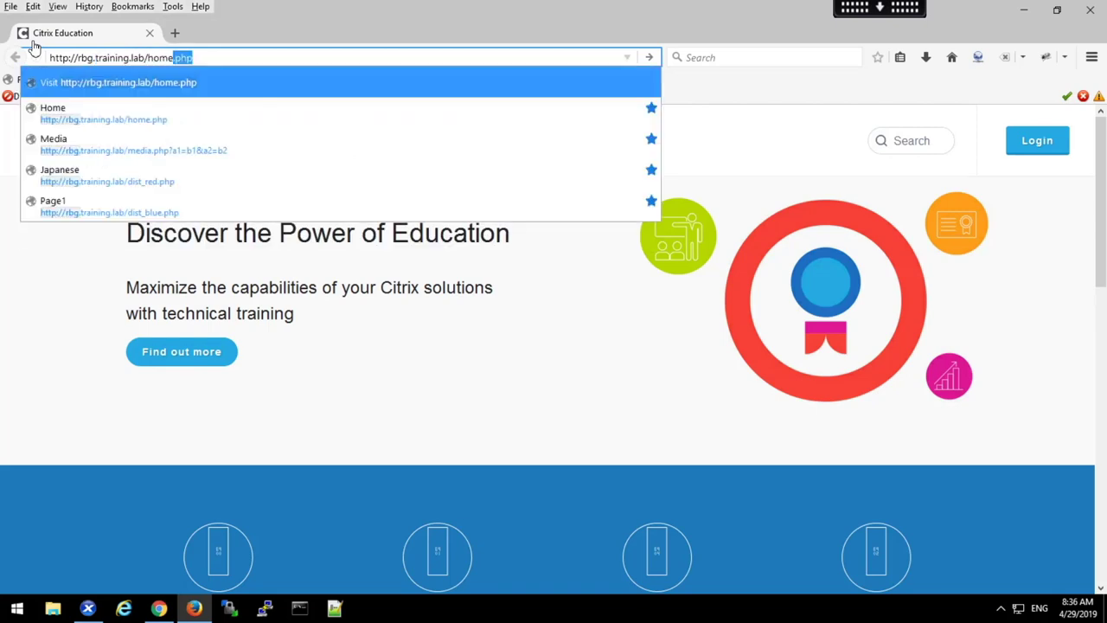
type("e.")
key("Return")
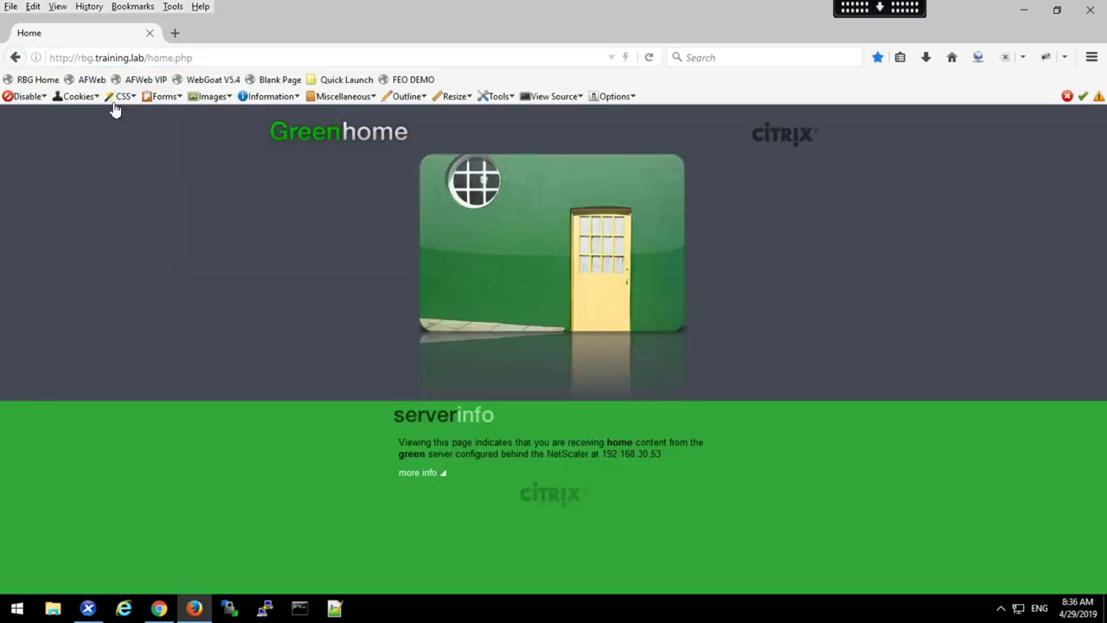
- Open the page source of the RBG home page and examine its HTML comments, ending back on the Home page
right_click(248, 287)
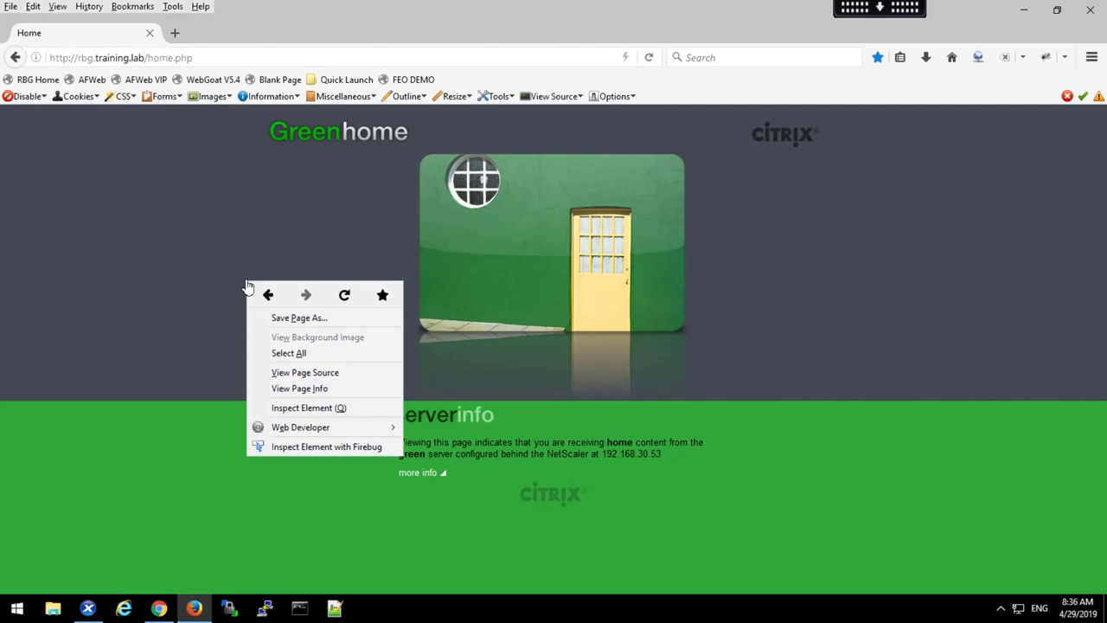
left_click(319, 373)
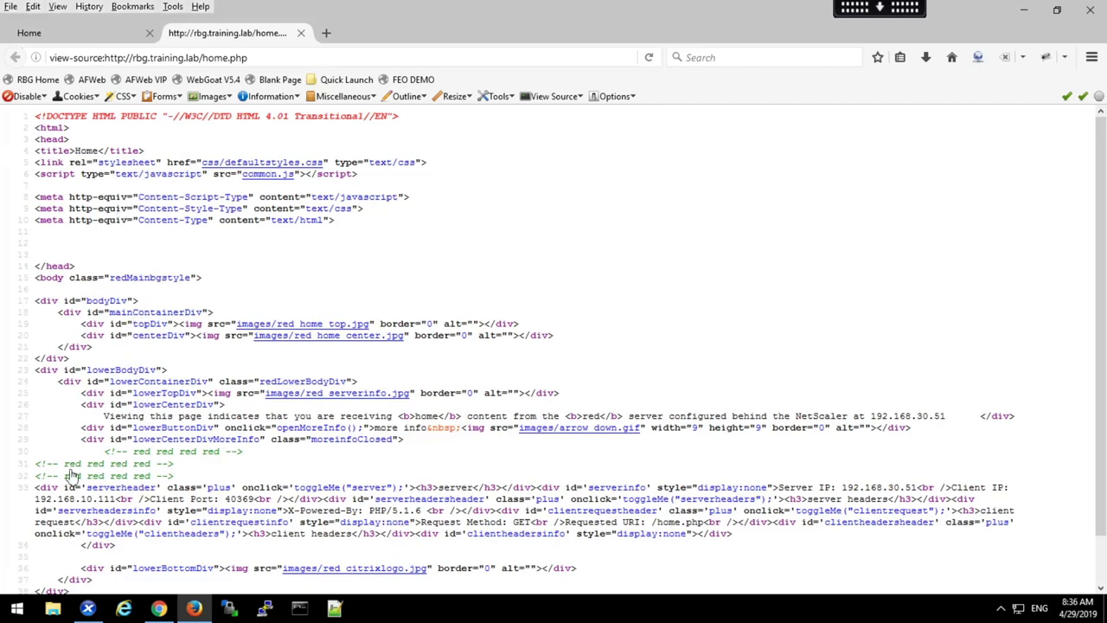
left_click_drag(57, 451, 91, 490)
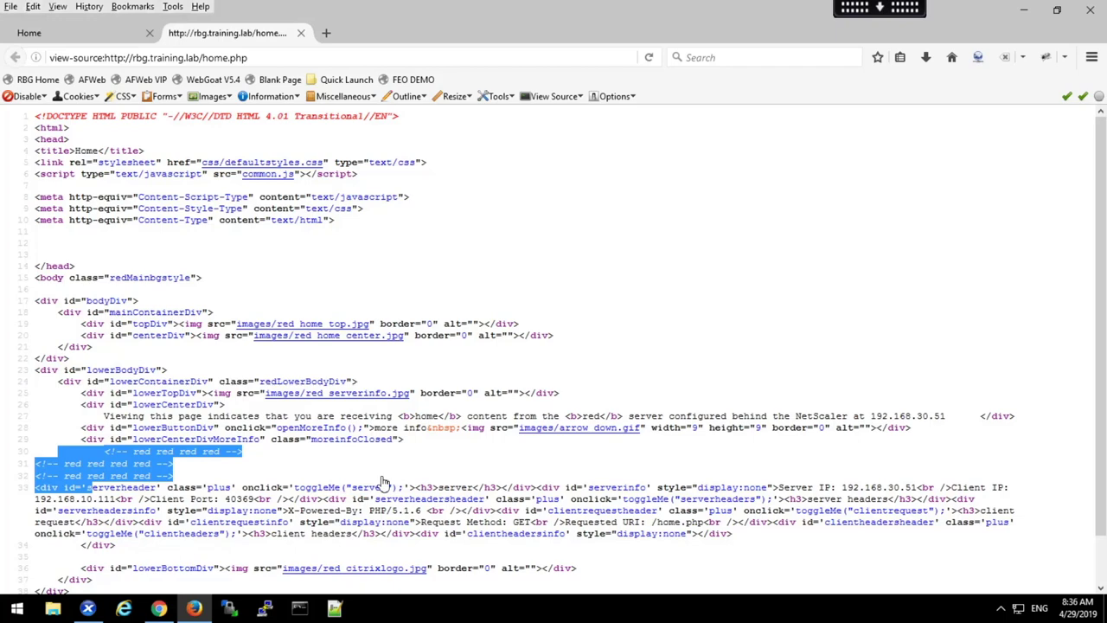
scroll(383, 481, "down", 2)
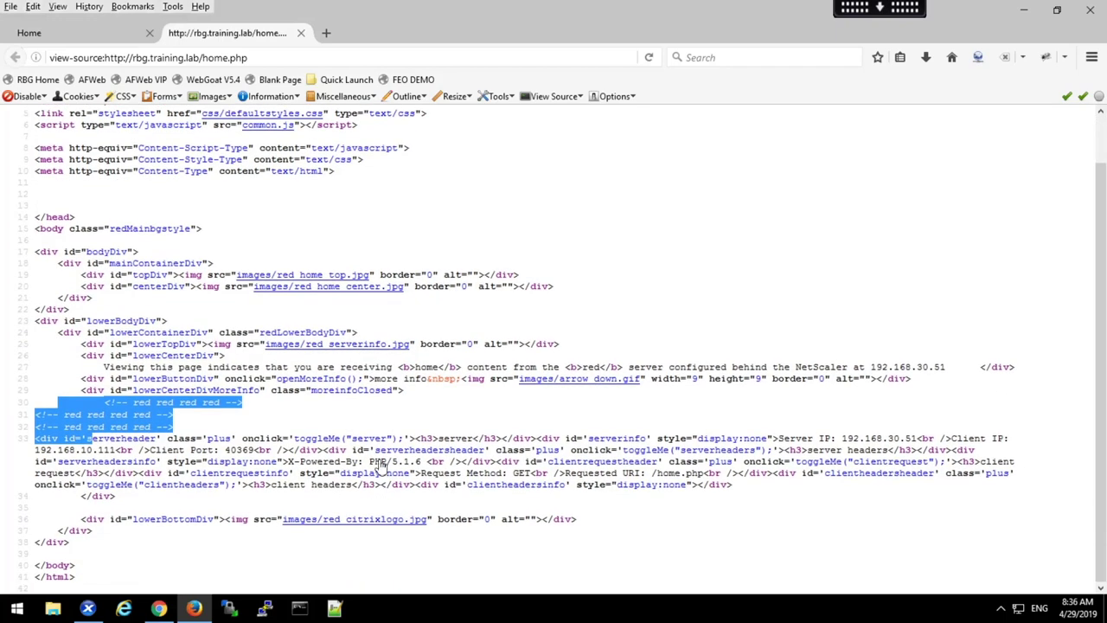
scroll(381, 467, "up", 2)
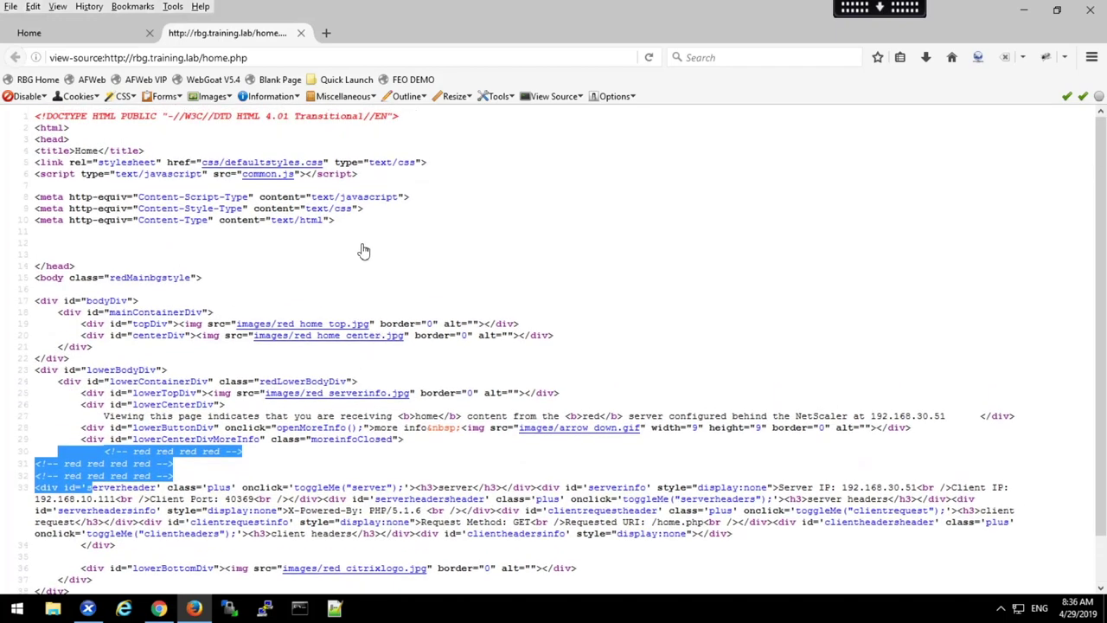
left_click(90, 41)
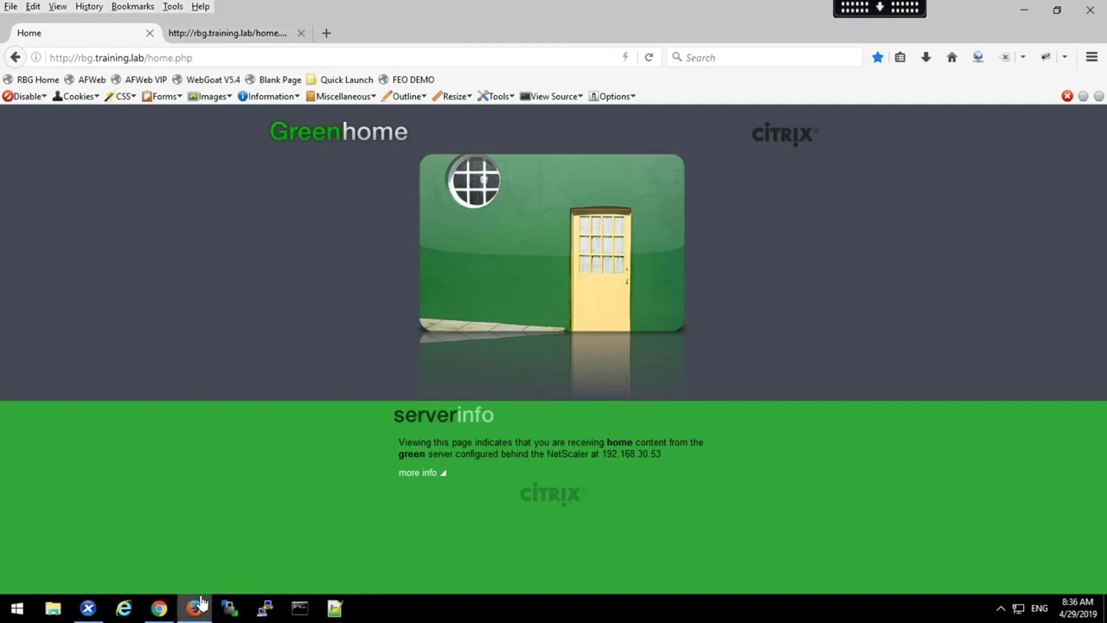
- Switch to Chrome and, in the Front End Optimization Policy Manager, set the bind point to the Load Balancing Virtual Server lb_vsrv_rbg with connection type Request
left_click(159, 610)
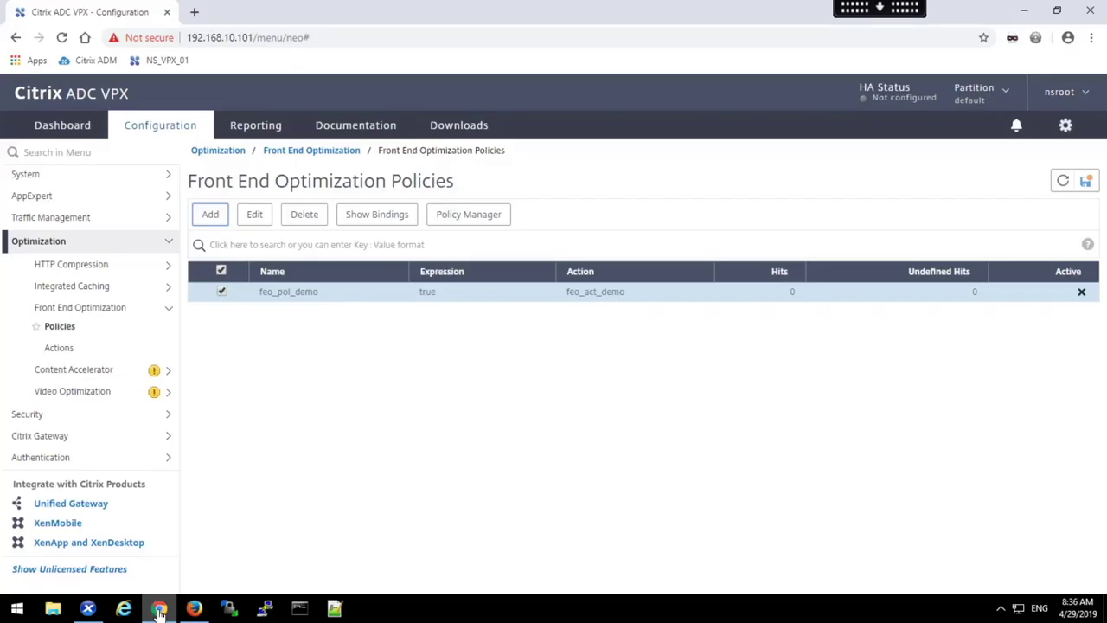
left_click(468, 215)
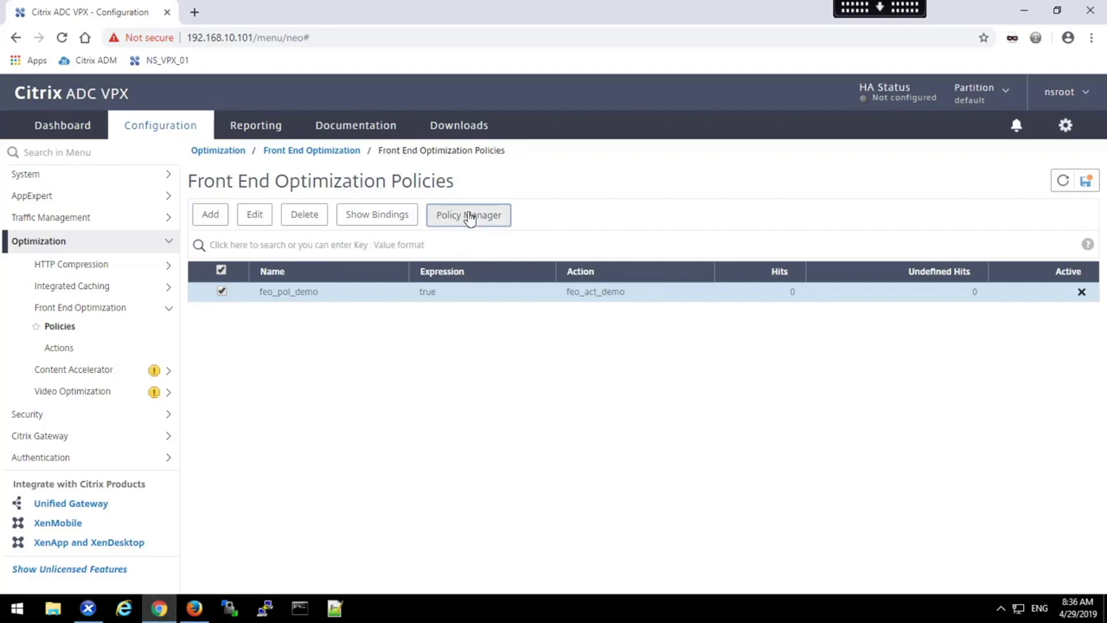
left_click(127, 264)
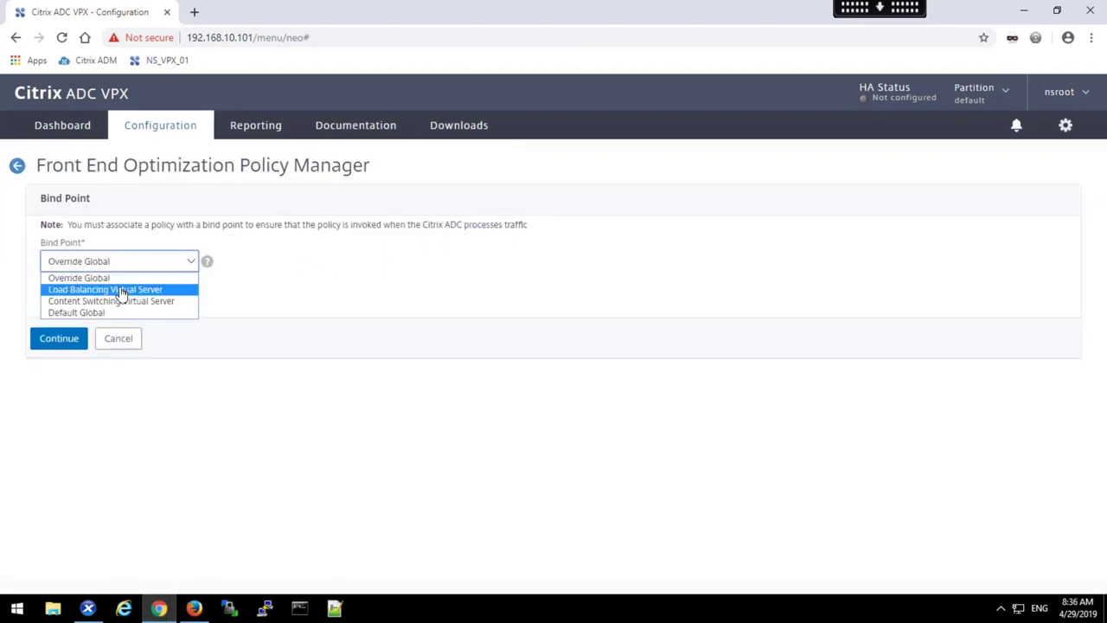
left_click(117, 290)
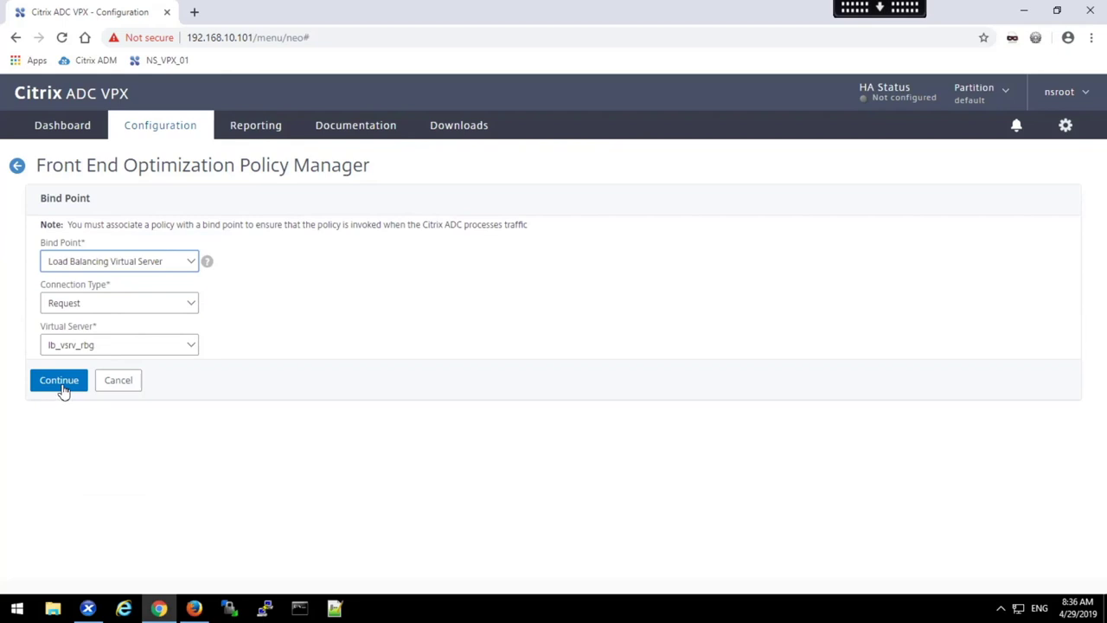
left_click(61, 386)
- Bind the policy feo_pol_demo to lb_vsrv_rbg with priority 100 and Goto Expression END, and finish the policy manager
left_click(134, 334)
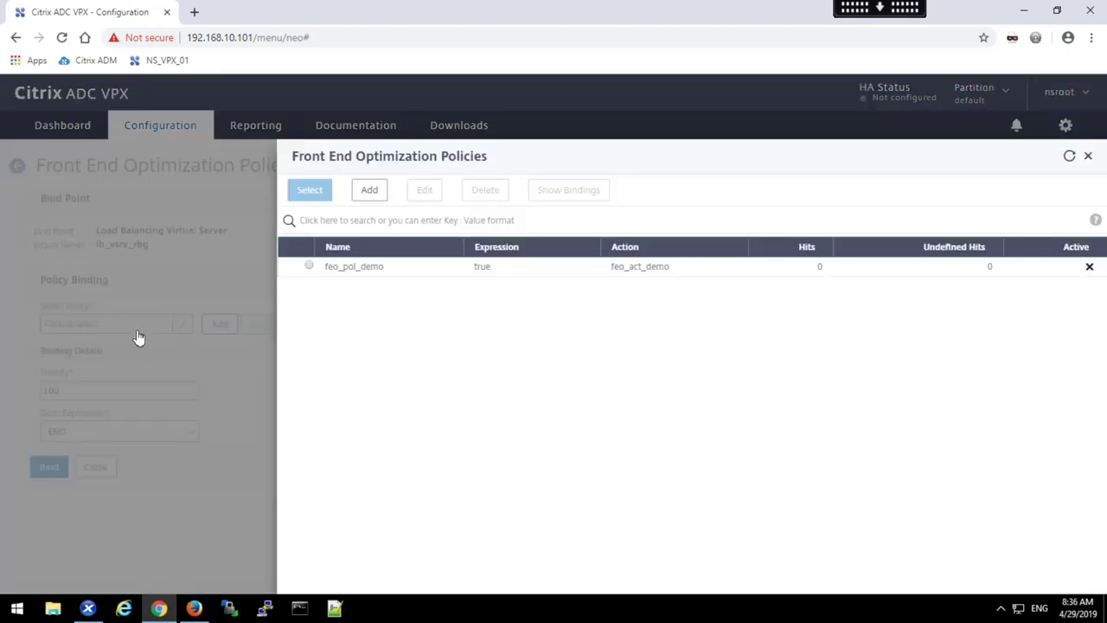
left_click(309, 267)
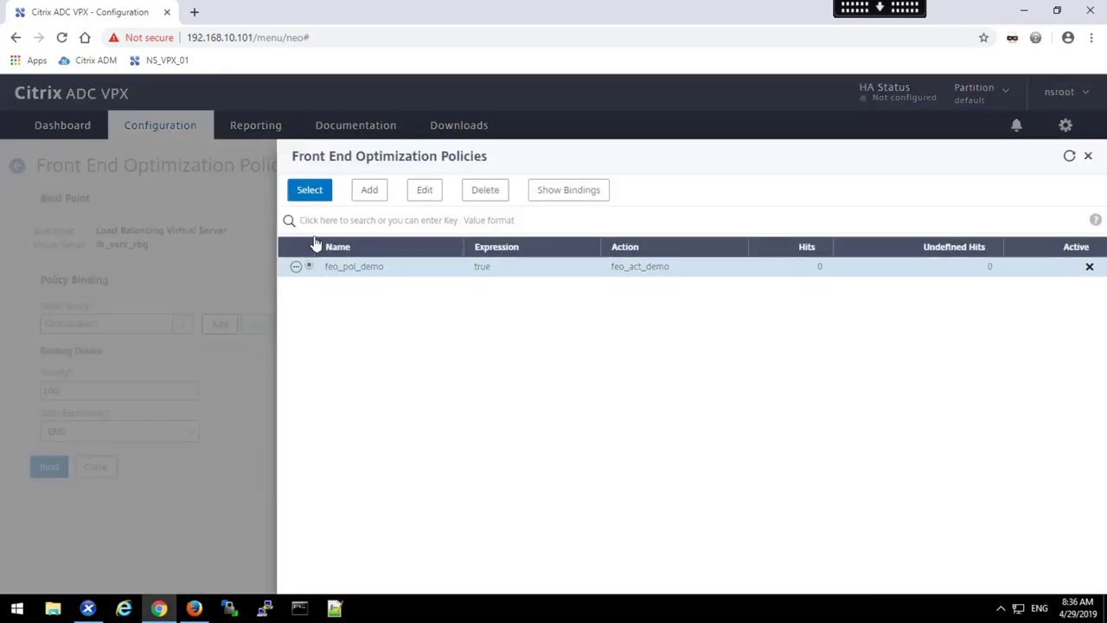
left_click(310, 191)
left_click(52, 495)
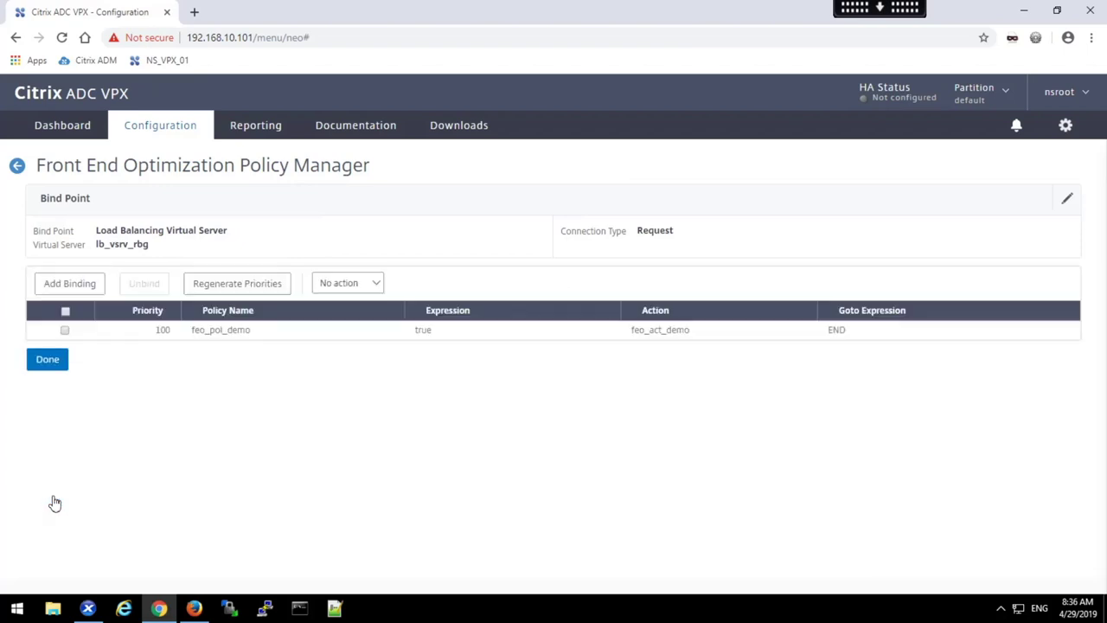
left_click(53, 367)
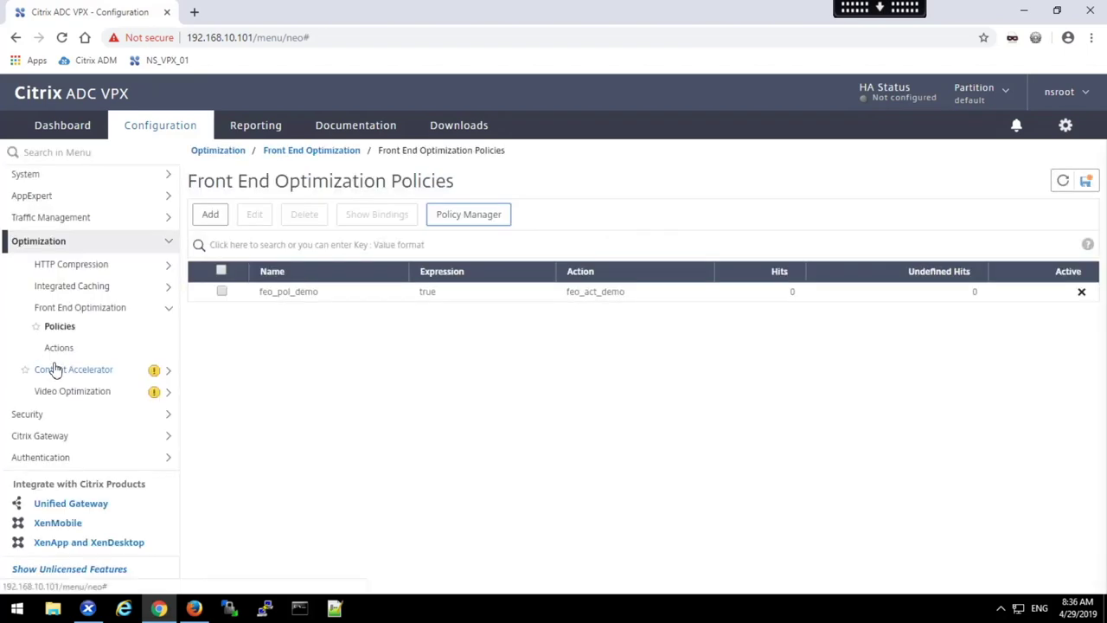
- Switch to Firefox and clear all browsing history for the time range Everything, including cookies and cache
left_click(197, 609)
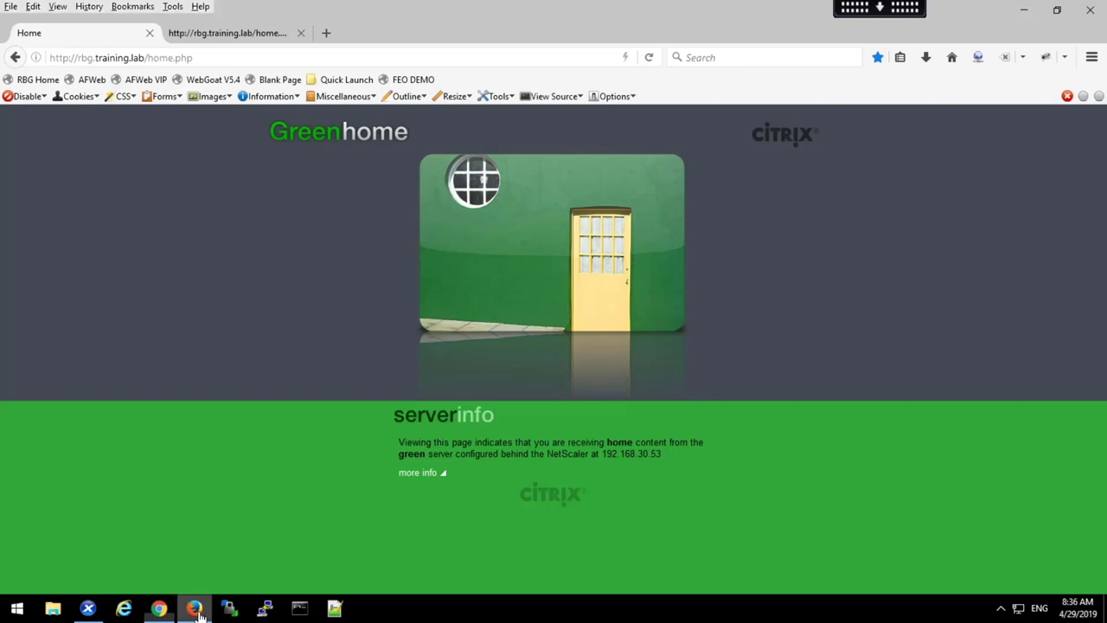
left_click(1091, 58)
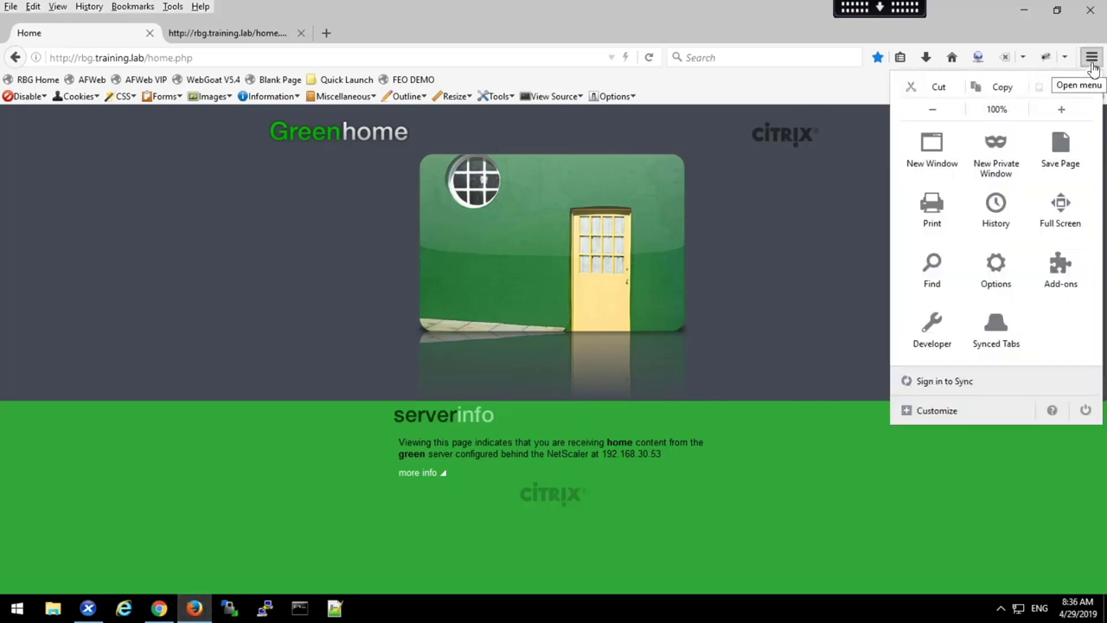
left_click(770, 178)
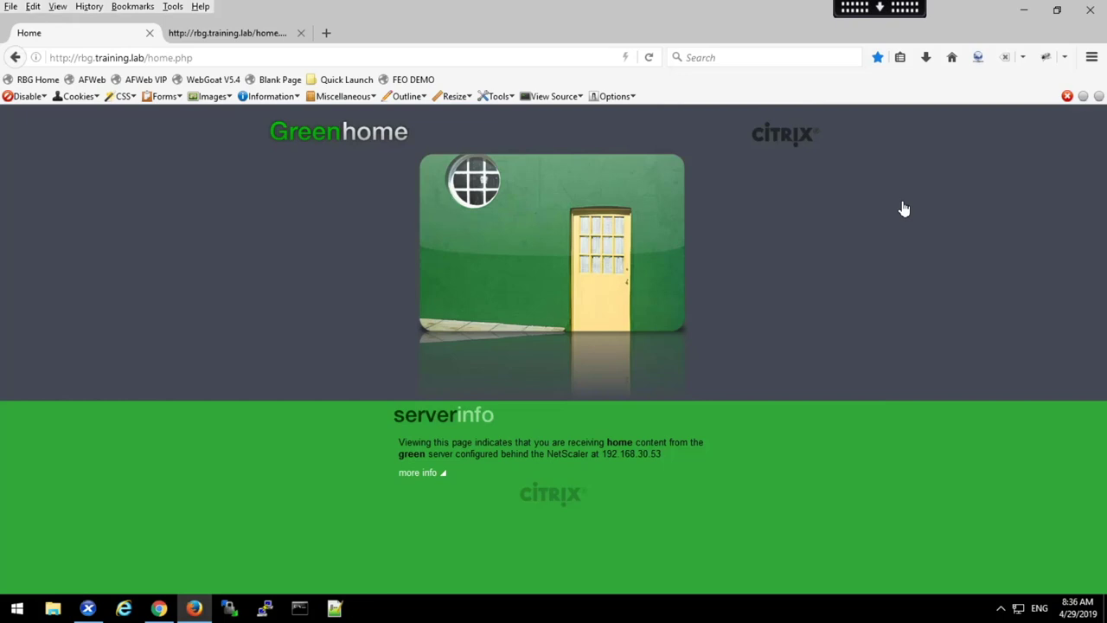
key("ctrl+shift+Delete")
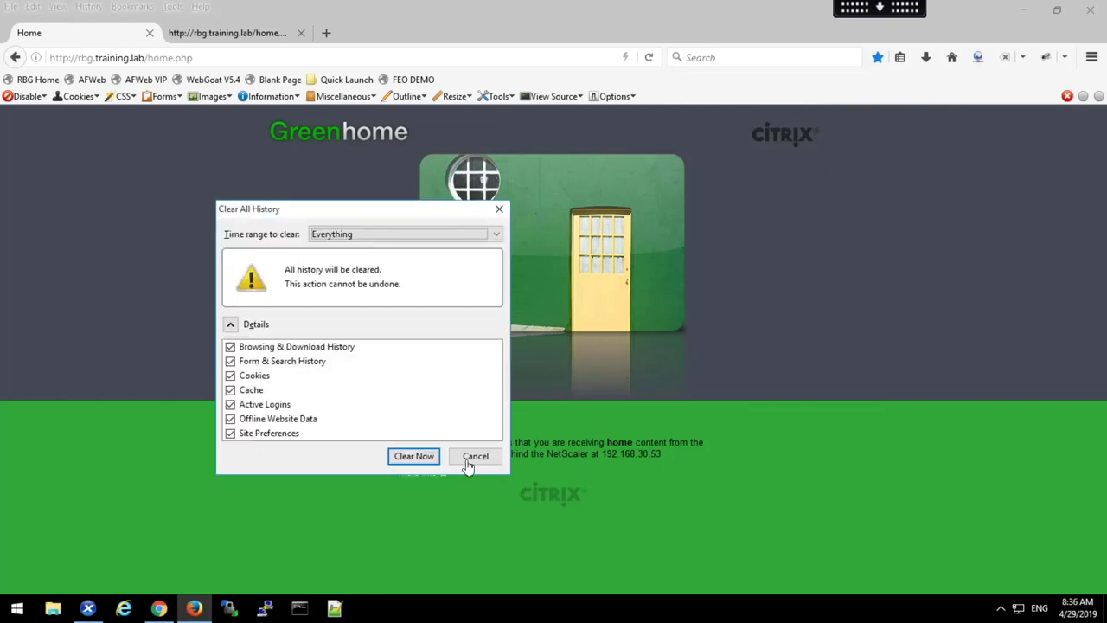
left_click(397, 459)
- Reload the RBG home page and check its page source for HTML comments
left_click(216, 60)
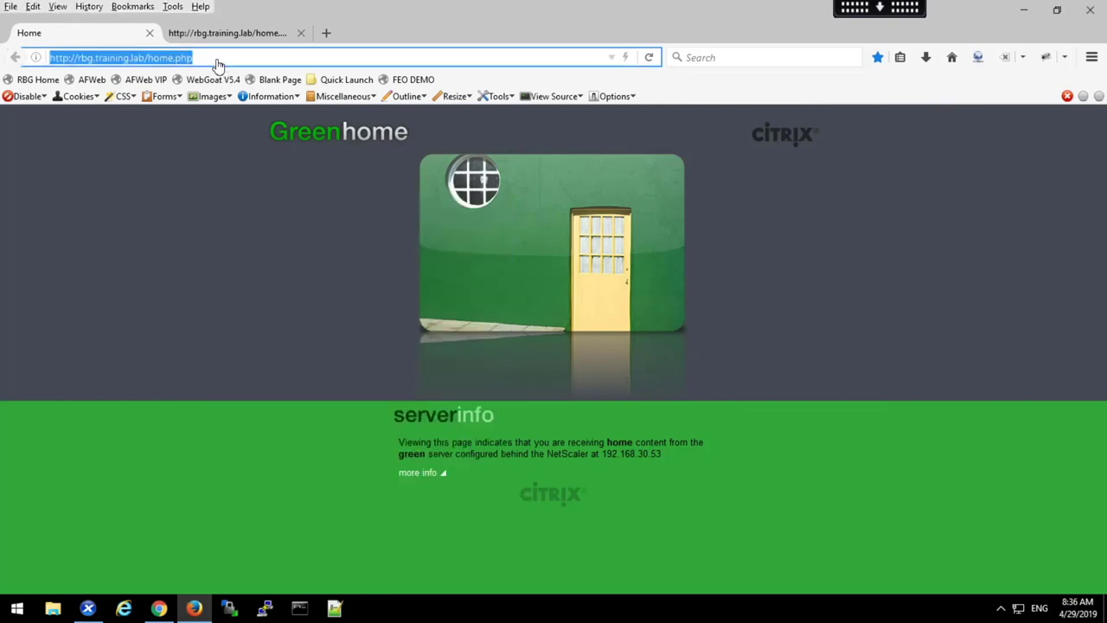
left_click(650, 60)
left_click(650, 59)
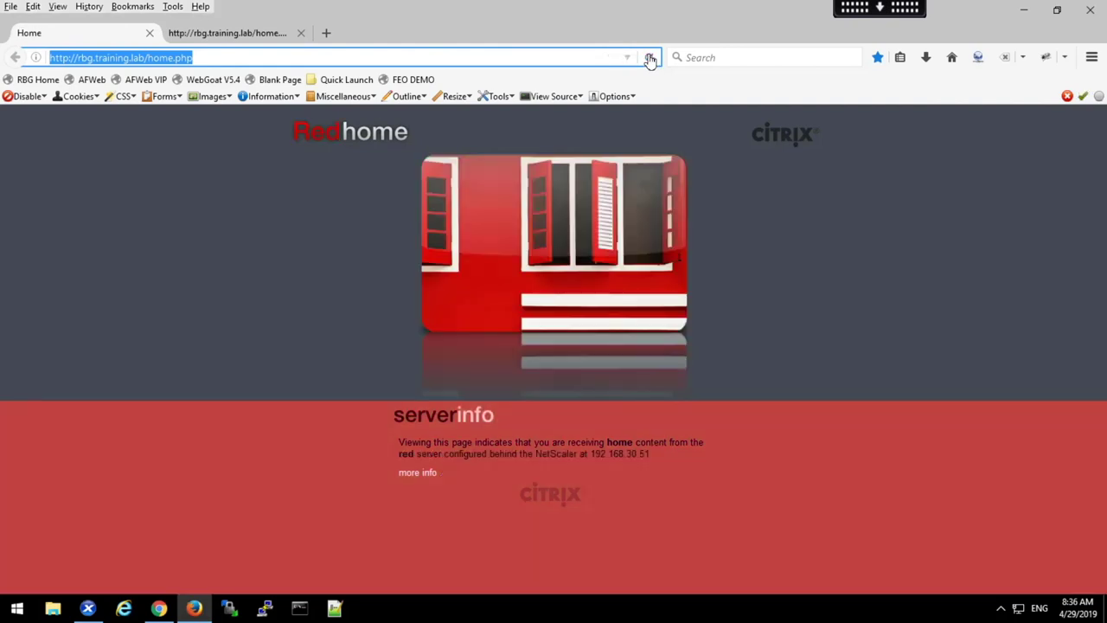
right_click(225, 268)
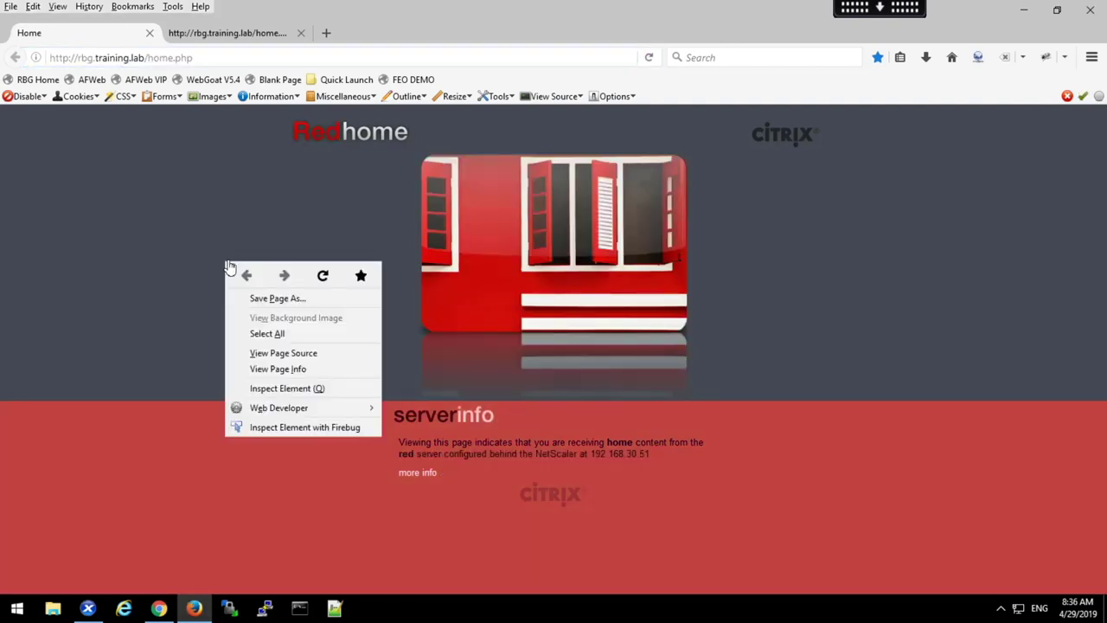
left_click(267, 358)
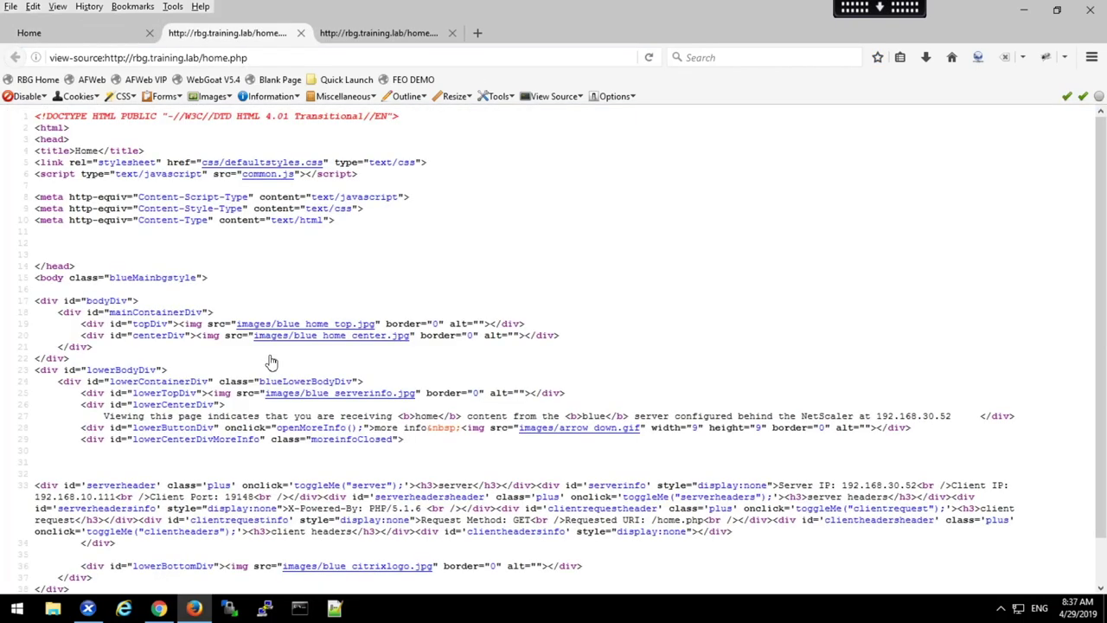
scroll(179, 482, "down", 1)
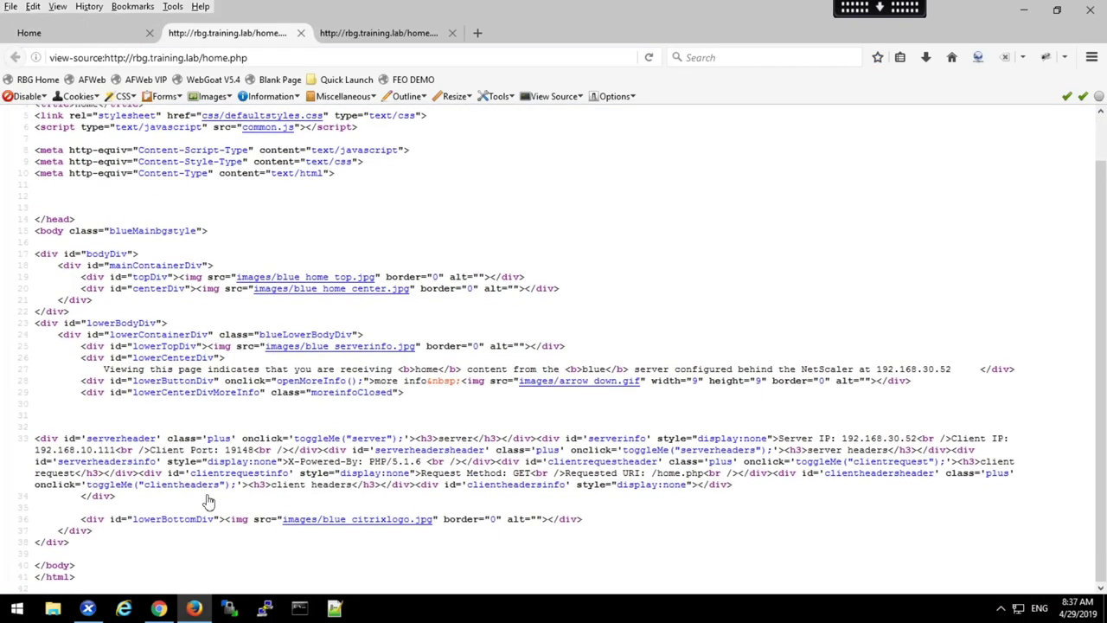